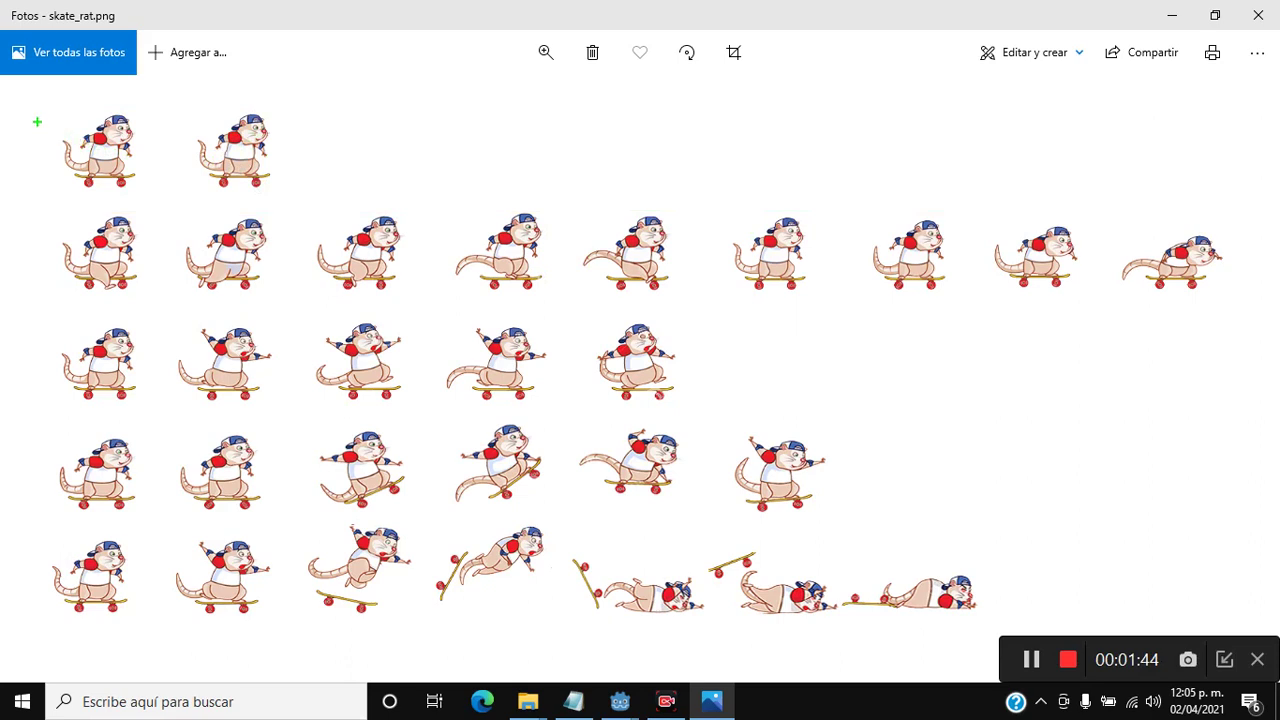
Minimize the sprite sheet image and the recursos folder window, move the class notes aside, and switch to the Godot editor
{"action": "left_click_drag", "start_coordinate": [48, 212], "coordinate": [700, 309]}
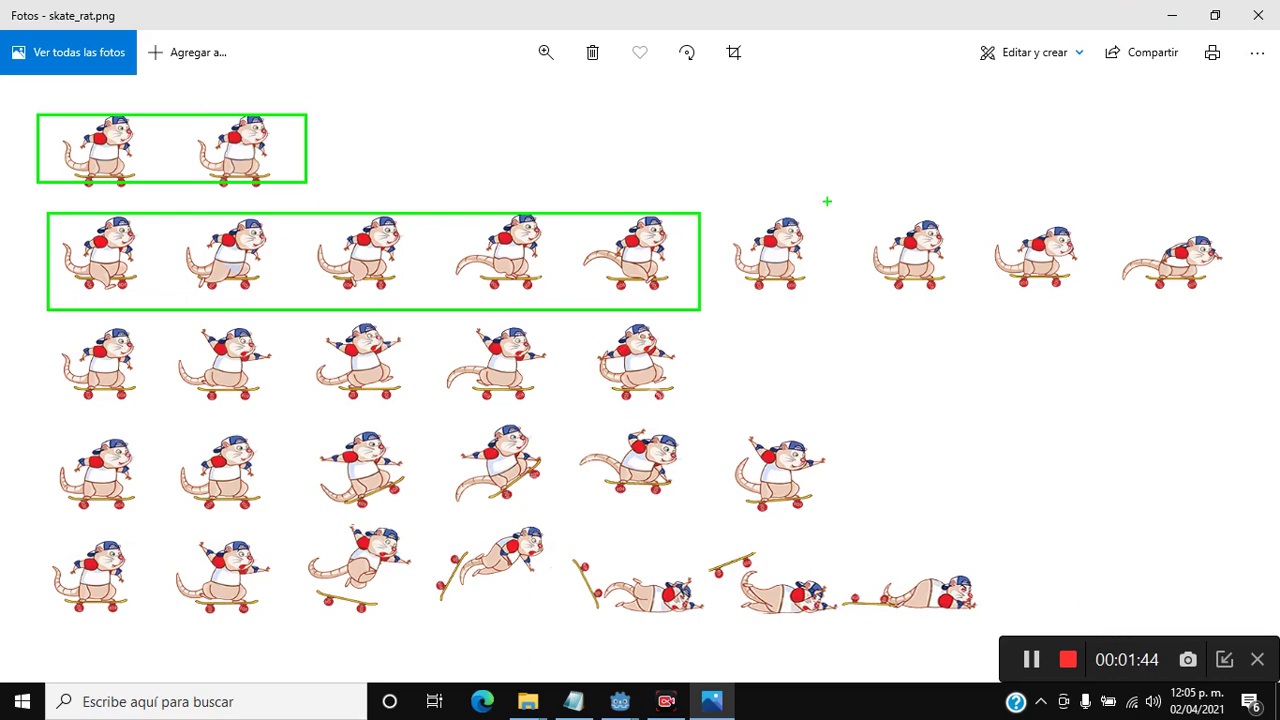
{"action": "key", "text": "Escape"}
{"action": "left_click", "coordinate": [1163, 14]}
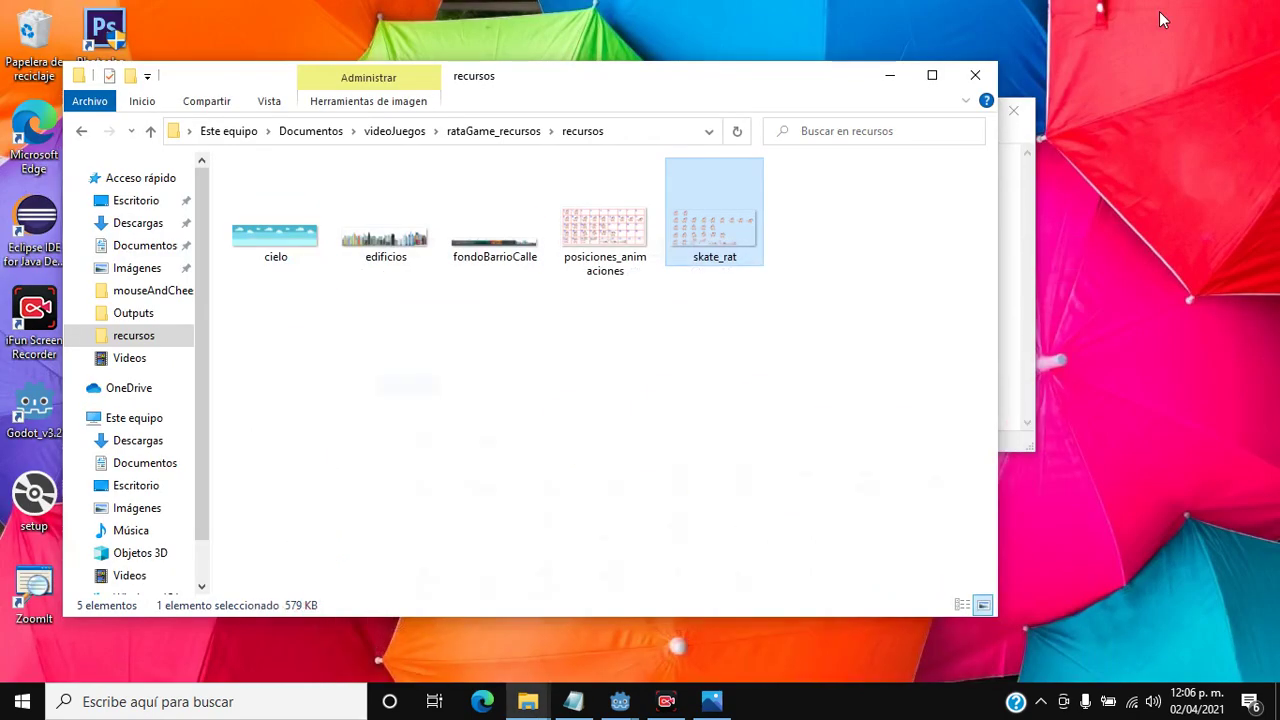
{"action": "left_click", "coordinate": [889, 75]}
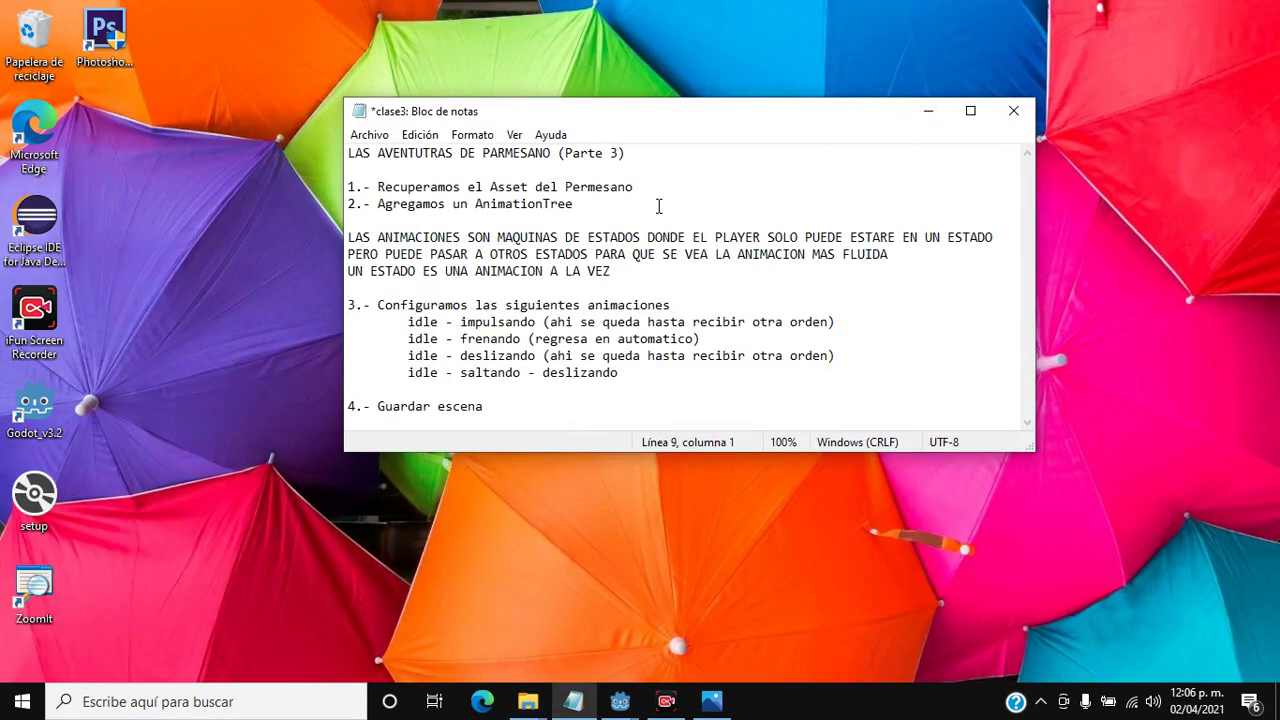
{"action": "left_click_drag", "start_coordinate": [628, 108], "coordinate": [891, 16]}
{"action": "mouse_move", "coordinate": [622, 700]}
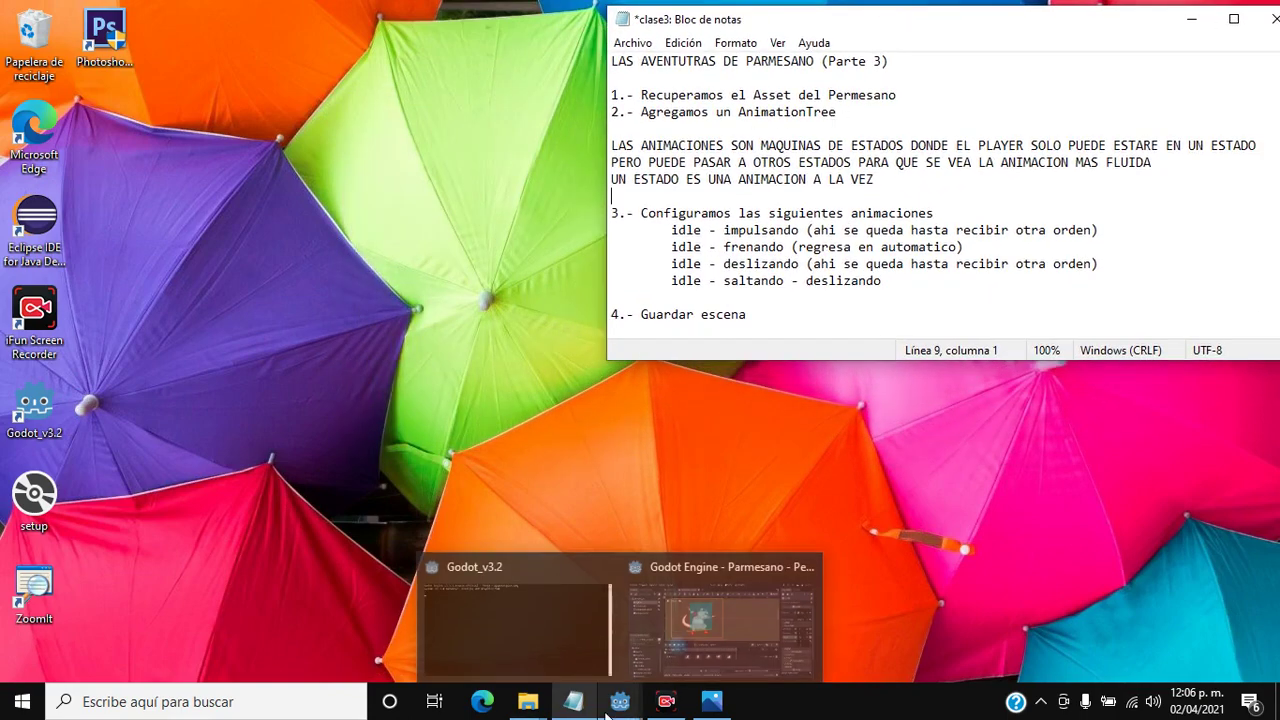
{"action": "left_click", "coordinate": [680, 654]}
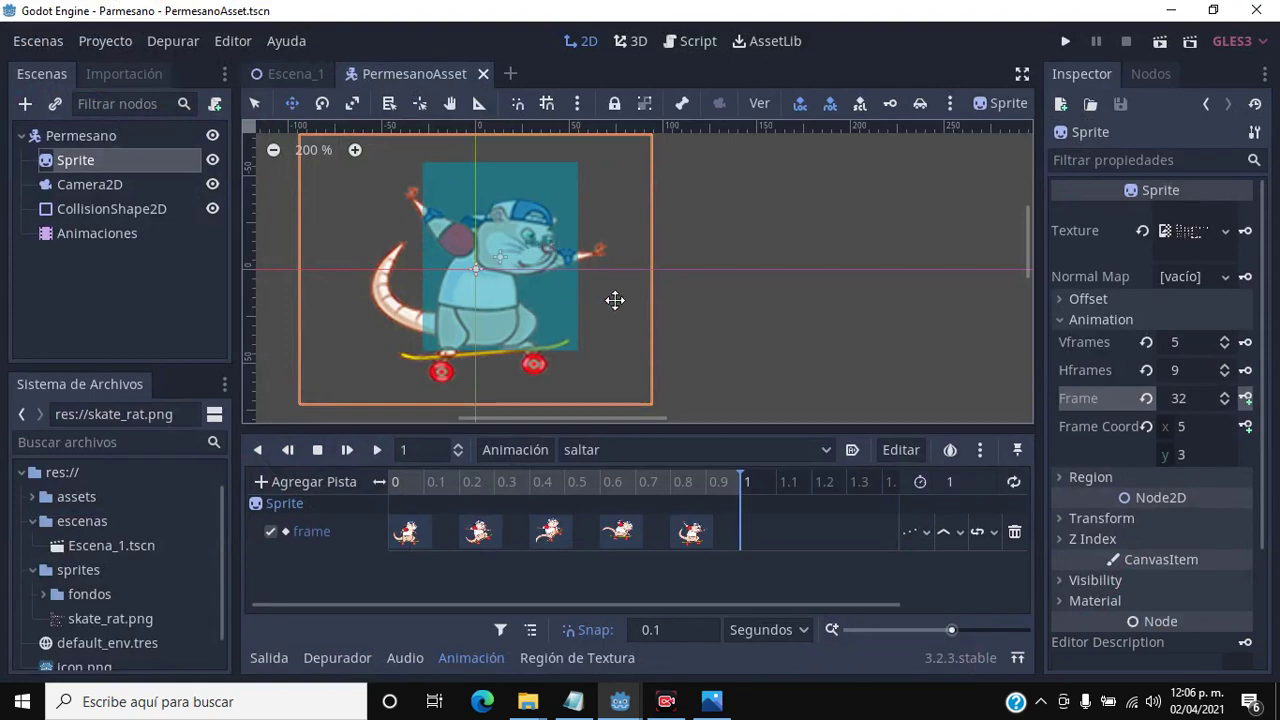
Expand the assets folder in the project's file system to show the PermesanoAsset.tscn scene
{"action": "scroll", "coordinate": [623, 281], "scroll_direction": "down", "scroll_amount": 3}
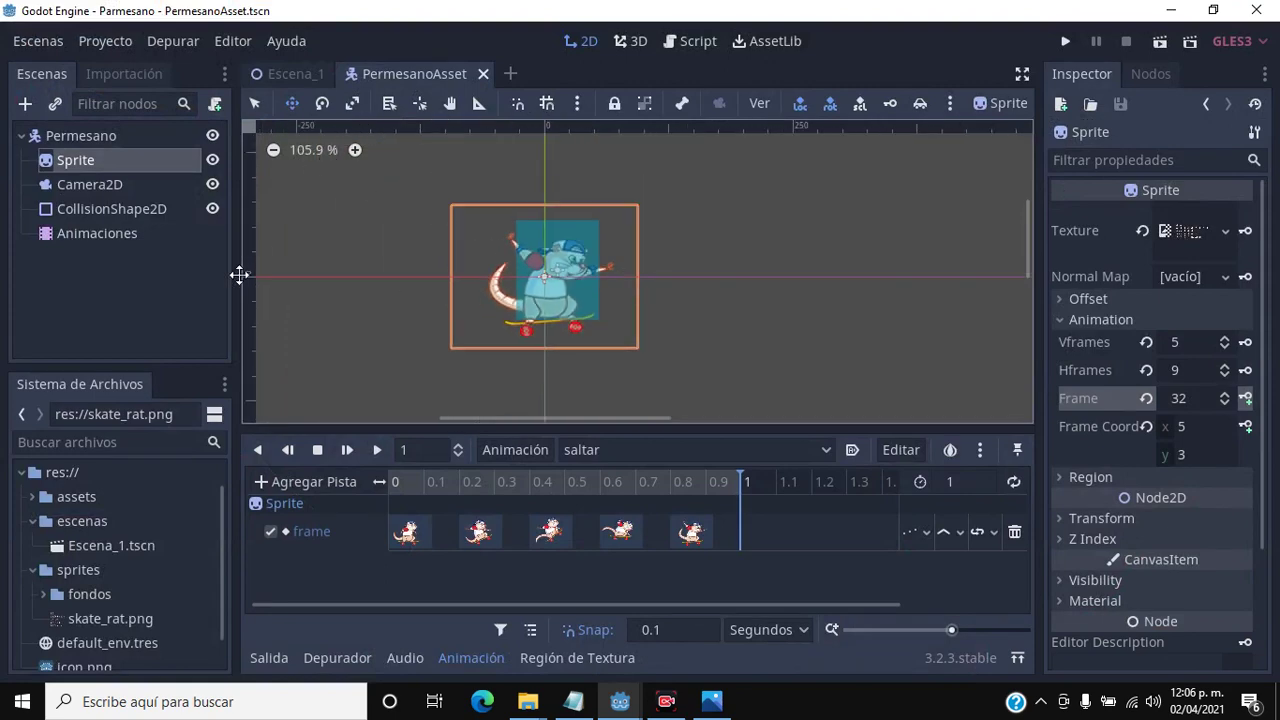
{"action": "scroll", "coordinate": [127, 573], "scroll_direction": "down", "scroll_amount": 1}
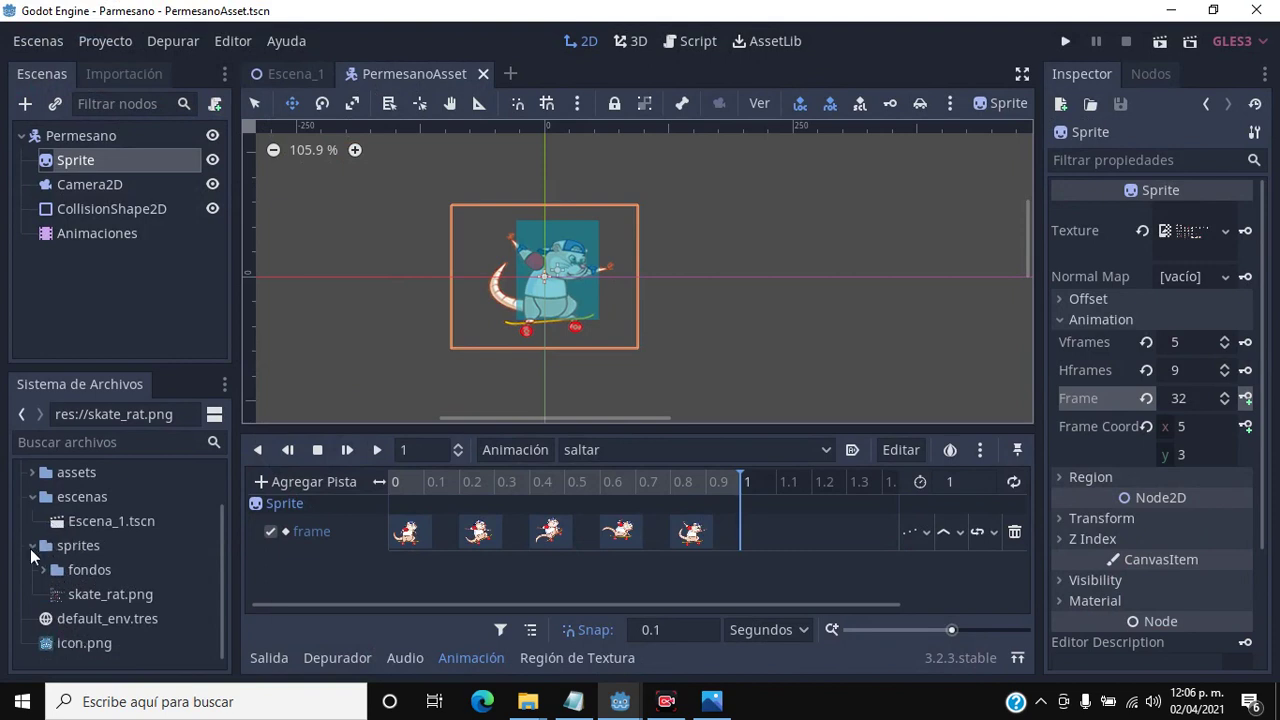
{"action": "left_click", "coordinate": [31, 471]}
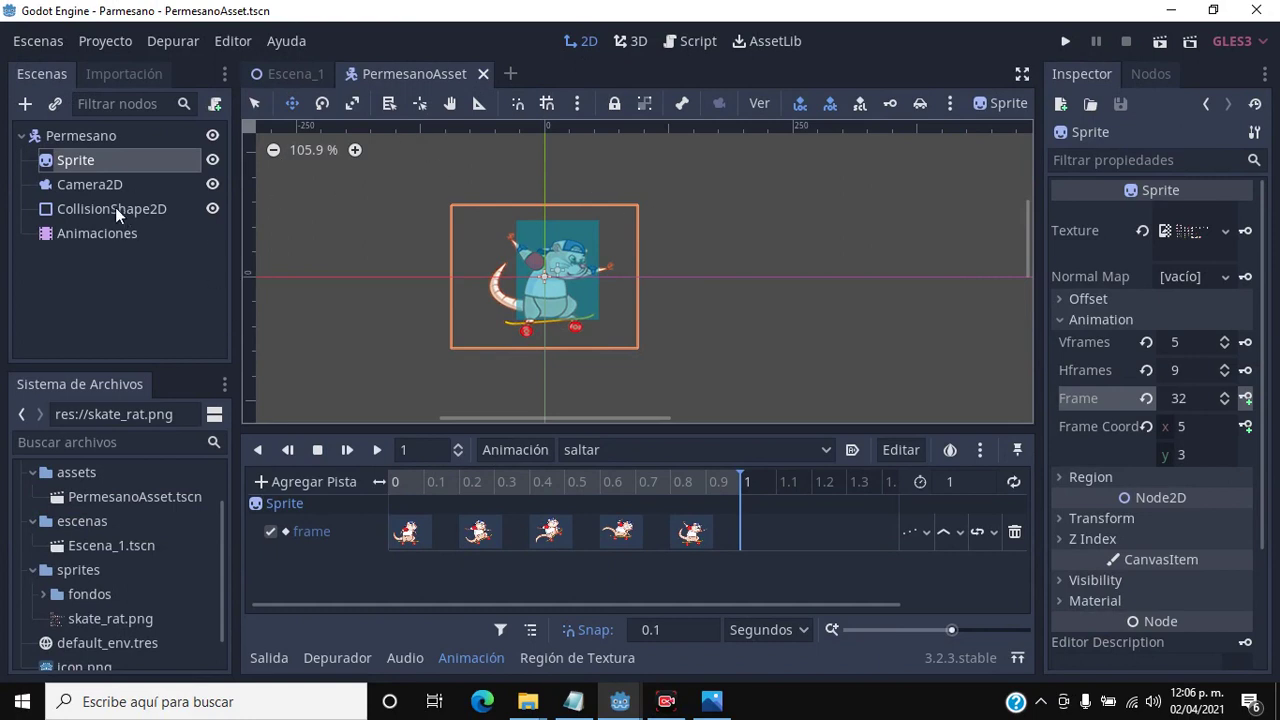
Add an AnimationTree node as a child of the Permesano root node
{"action": "left_click", "coordinate": [120, 250]}
{"action": "double_click", "coordinate": [94, 136]}
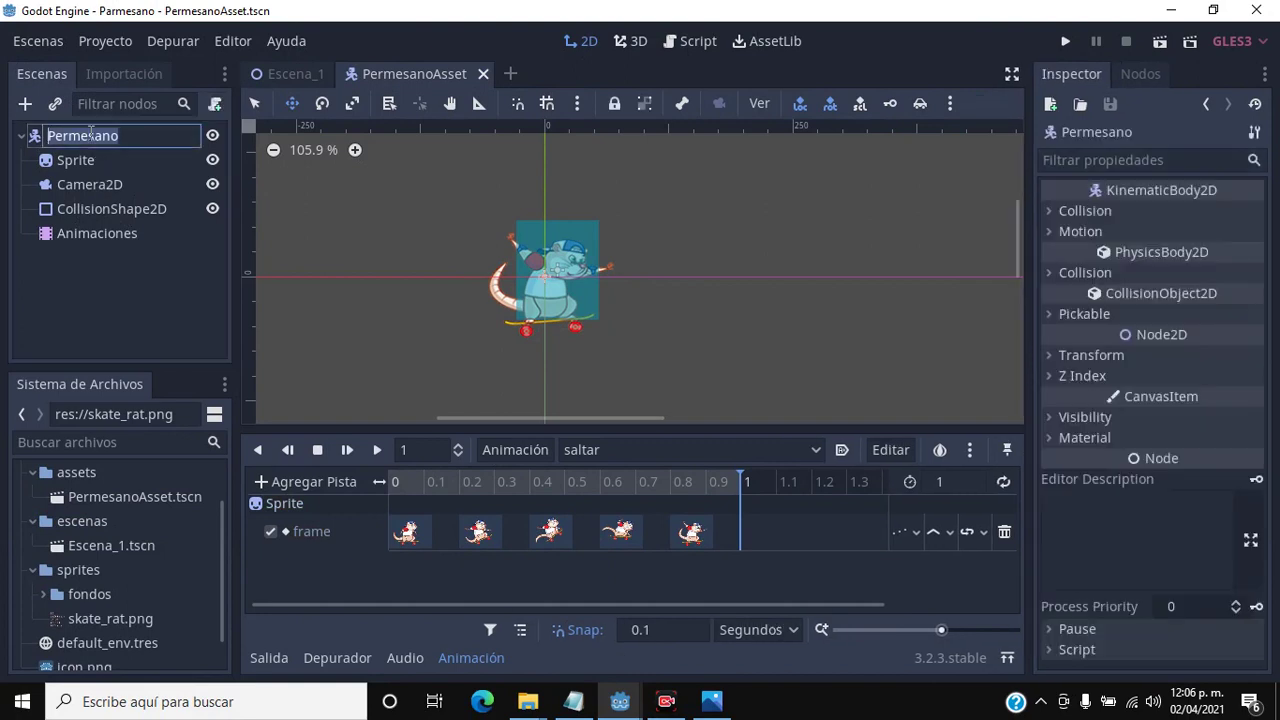
{"action": "key", "text": "Return"}
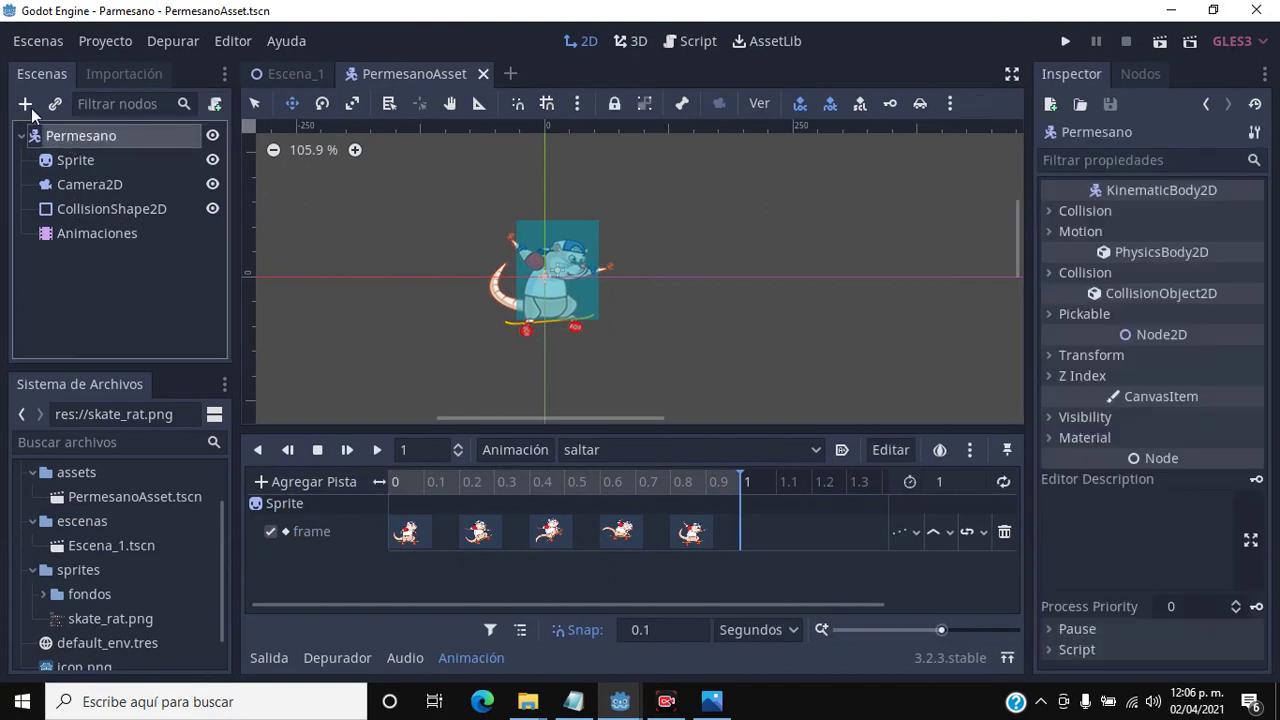
{"action": "left_click", "coordinate": [27, 106]}
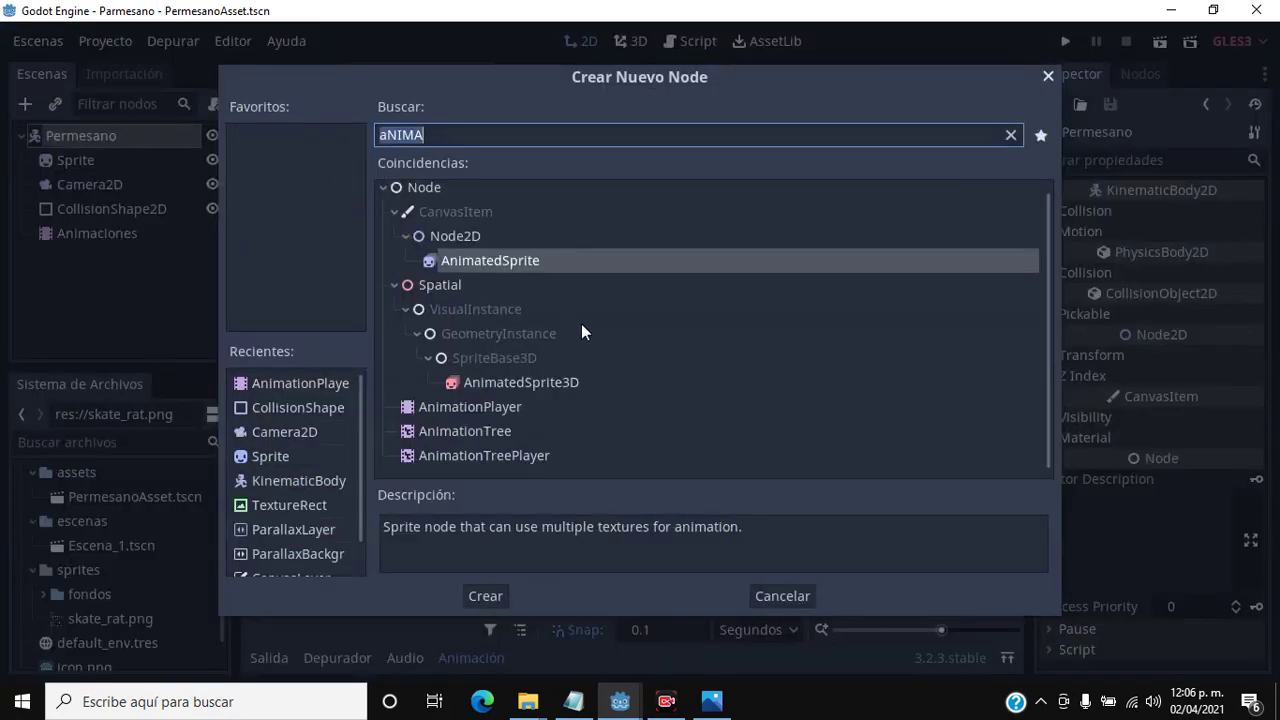
{"action": "left_click", "coordinate": [460, 434]}
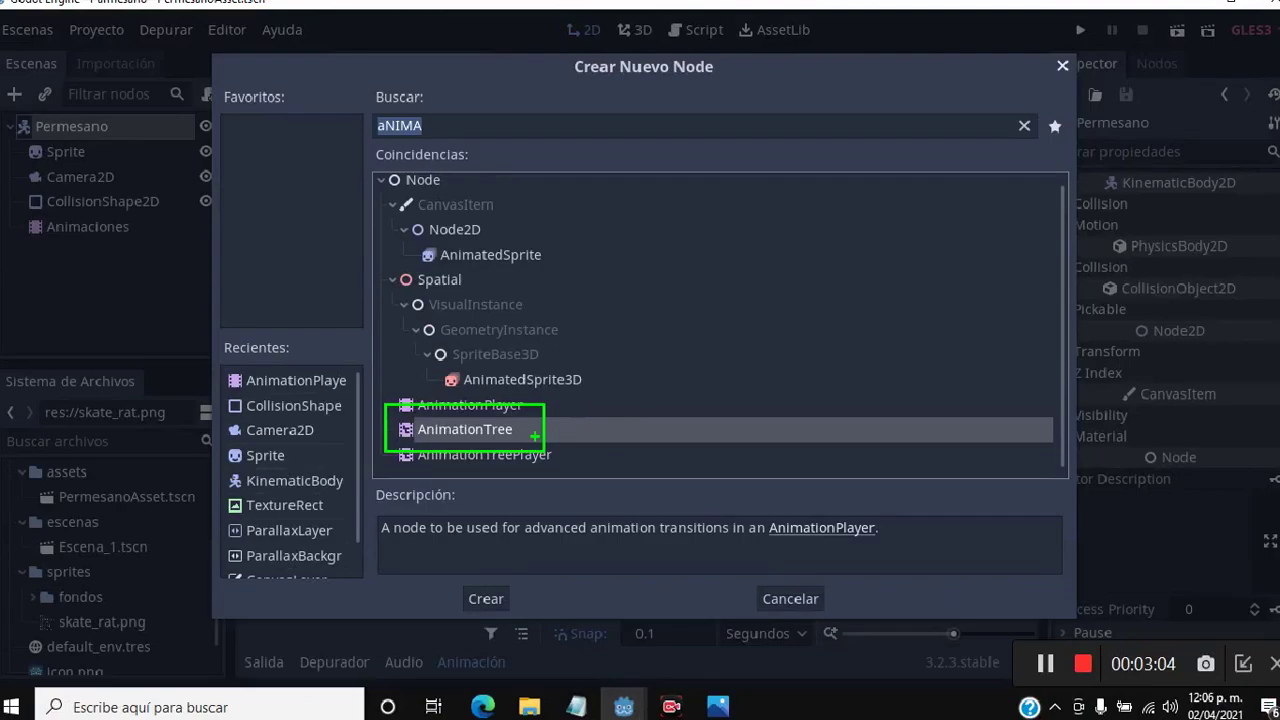
{"action": "left_click", "coordinate": [486, 595]}
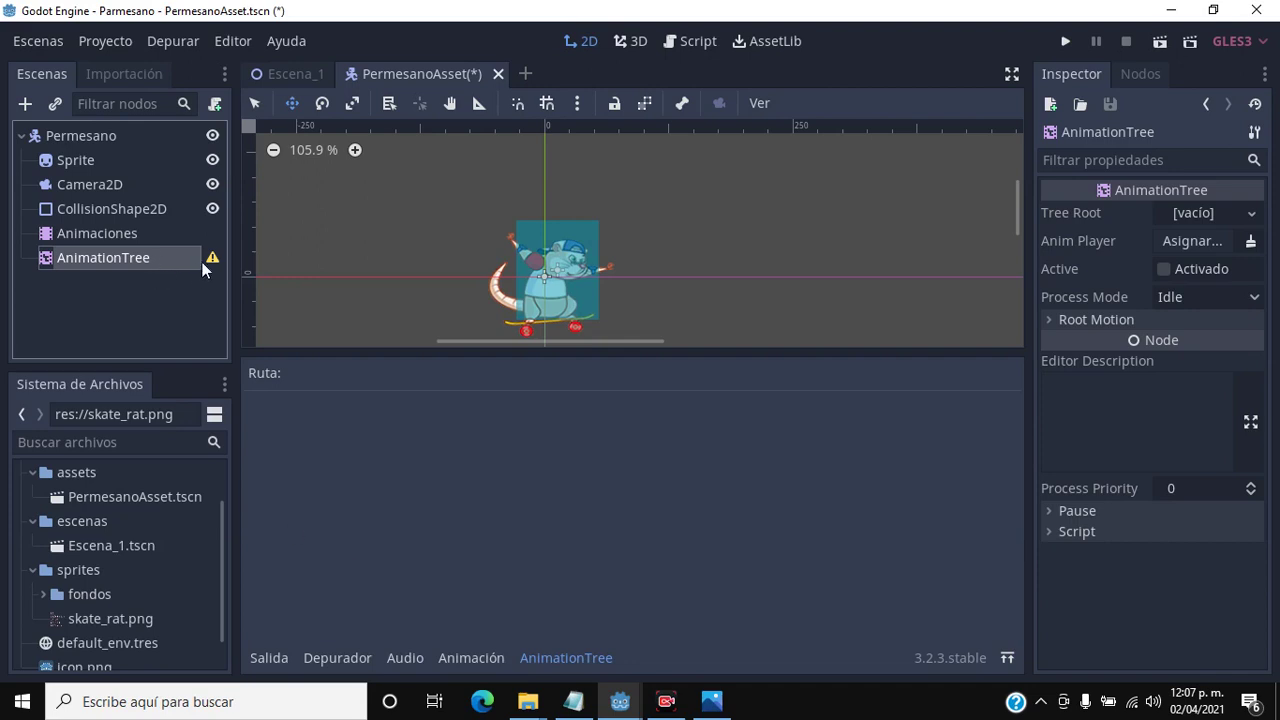
{"action": "mouse_move", "coordinate": [212, 262]}
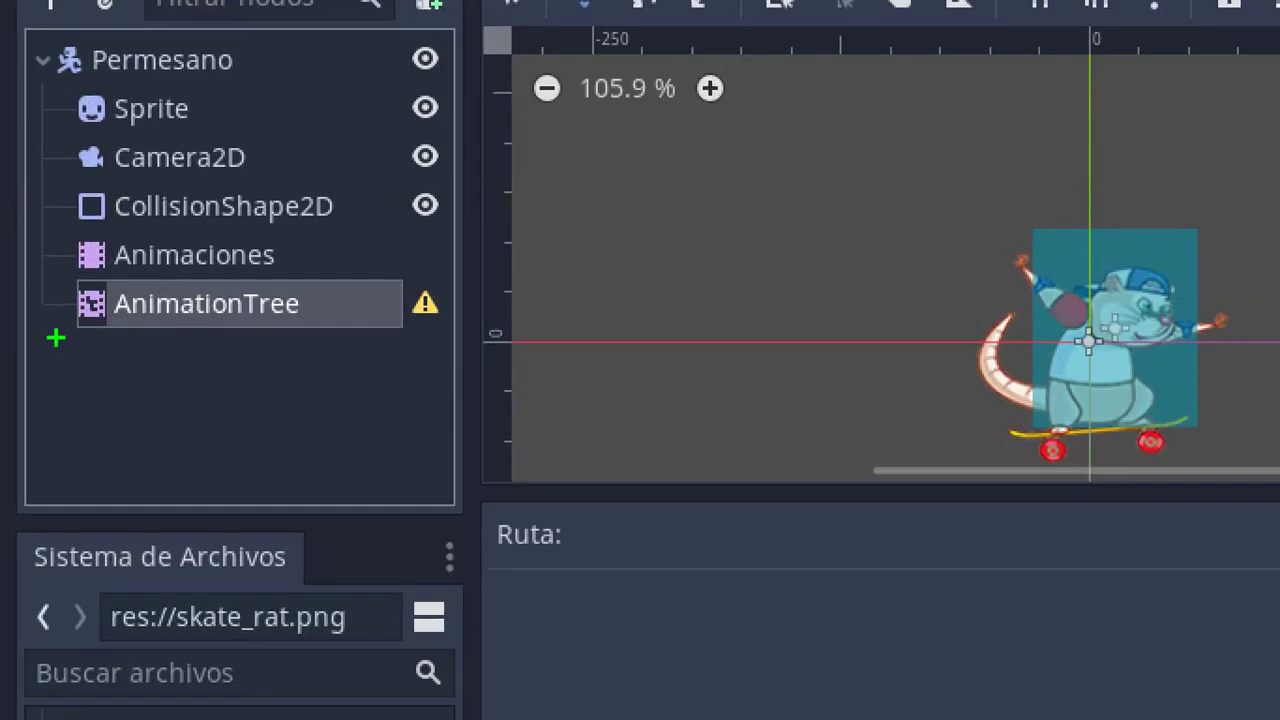
{"action": "left_click_drag", "start_coordinate": [33, 246], "coordinate": [197, 278]}
{"action": "left_click_drag", "start_coordinate": [395, 345], "coordinate": [385, 341]}
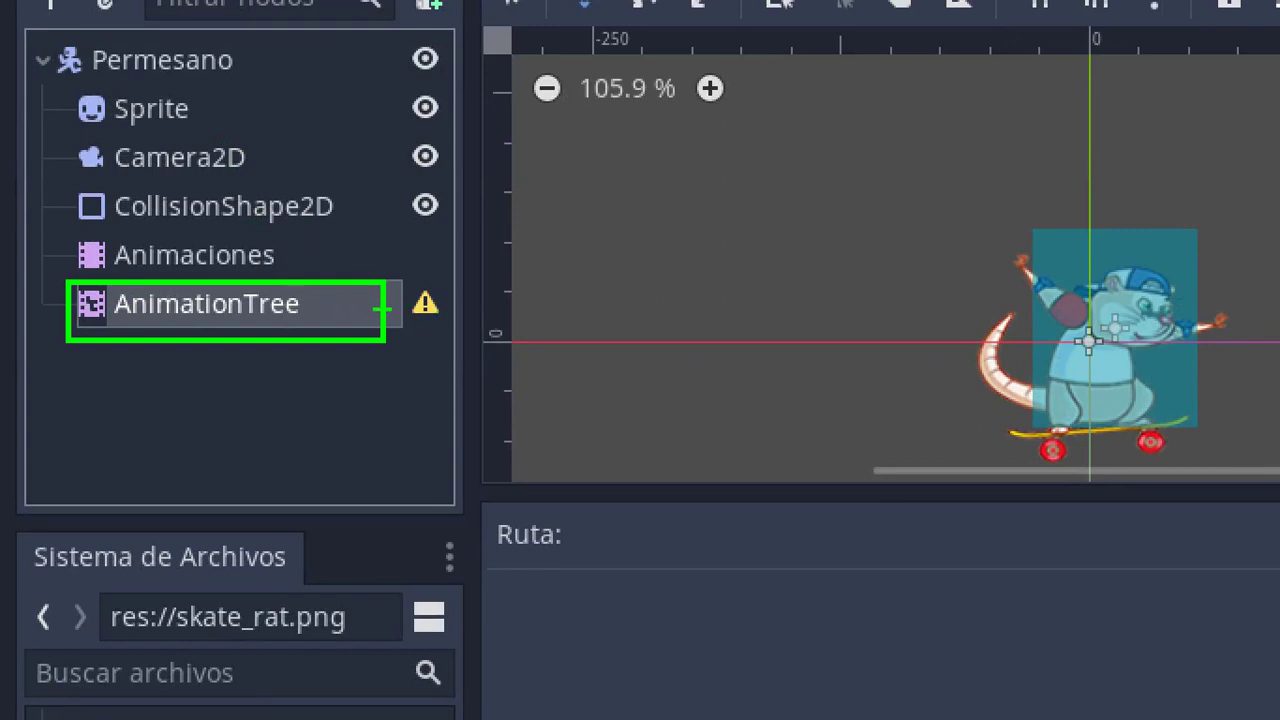
{"action": "mouse_move", "coordinate": [386, 304]}
{"action": "left_mouse_down"}
{"action": "mouse_move", "coordinate": [418, 268]}
{"action": "mouse_move", "coordinate": [401, 246]}
{"action": "mouse_move", "coordinate": [296, 248]}
{"action": "left_mouse_up"}
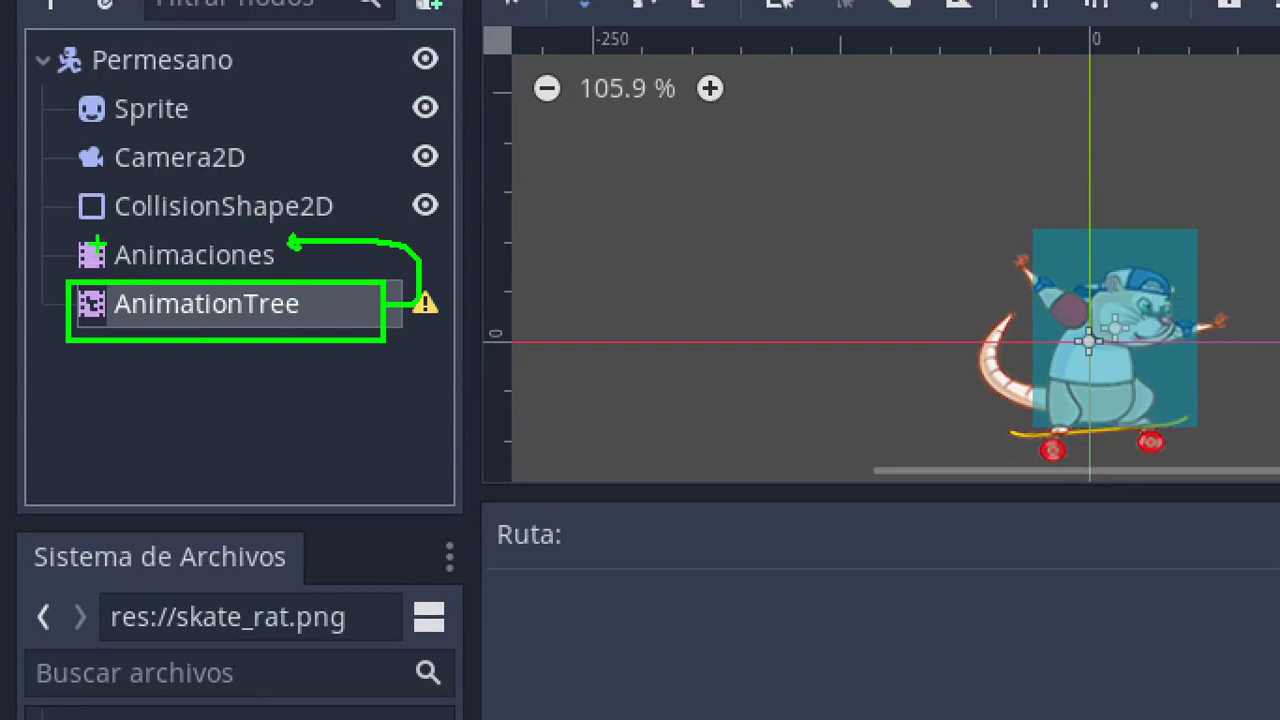
{"action": "mouse_move", "coordinate": [61, 241]}
{"action": "left_mouse_down"}
{"action": "mouse_move", "coordinate": [170, 272]}
{"action": "mouse_move", "coordinate": [286, 271]}
{"action": "left_mouse_up"}
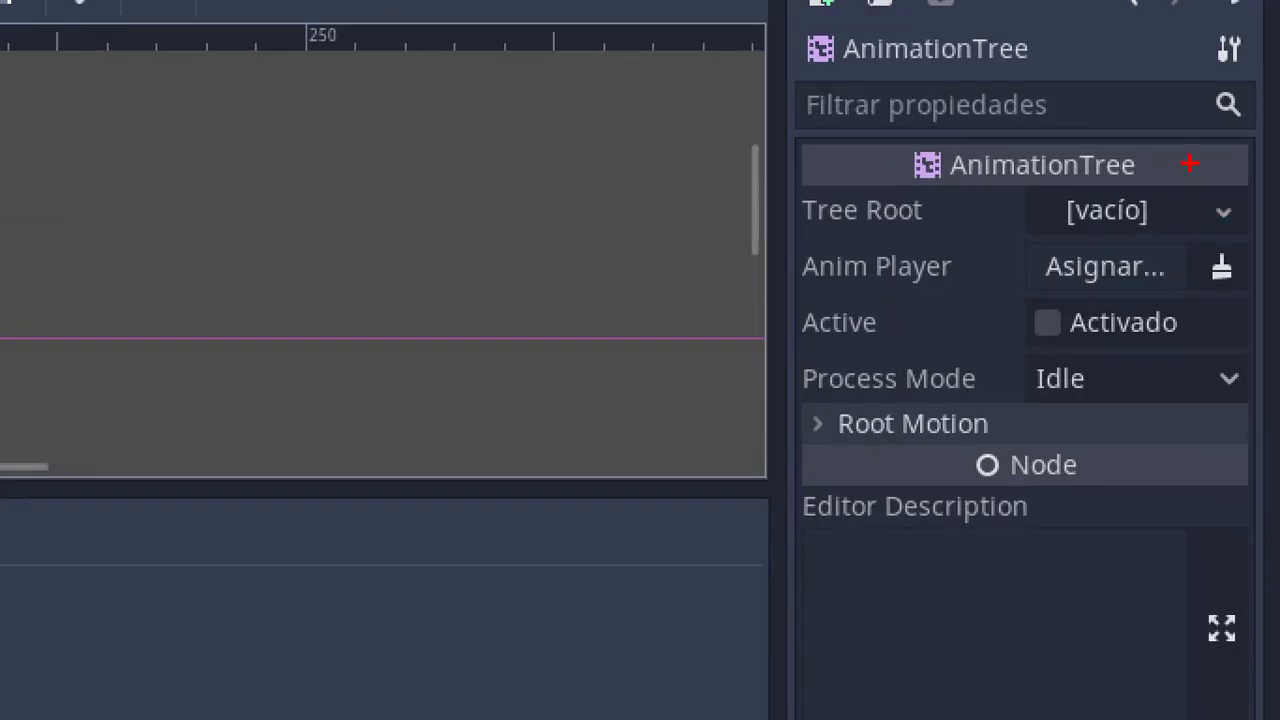
{"action": "mouse_move", "coordinate": [1230, 188]}
{"action": "left_mouse_down"}
{"action": "mouse_move", "coordinate": [1247, 240]}
{"action": "mouse_move", "coordinate": [1161, 225]}
{"action": "left_mouse_up"}
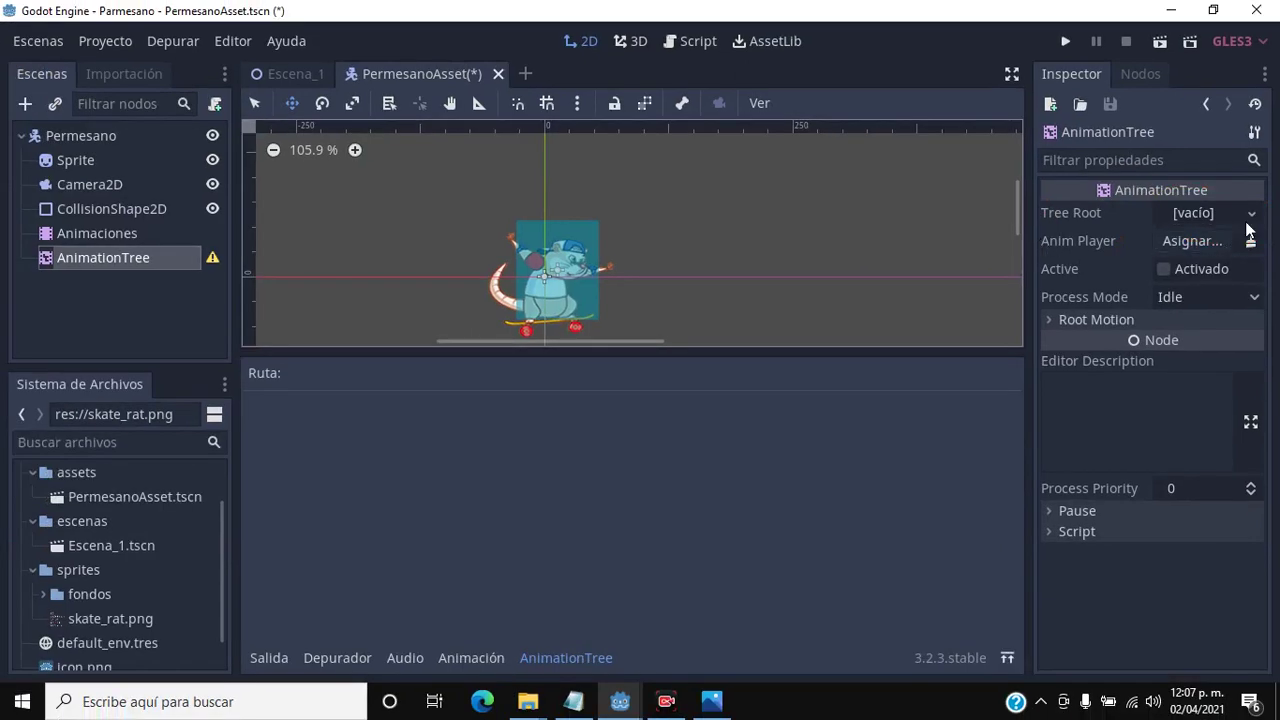
{"action": "left_click", "coordinate": [1222, 214]}
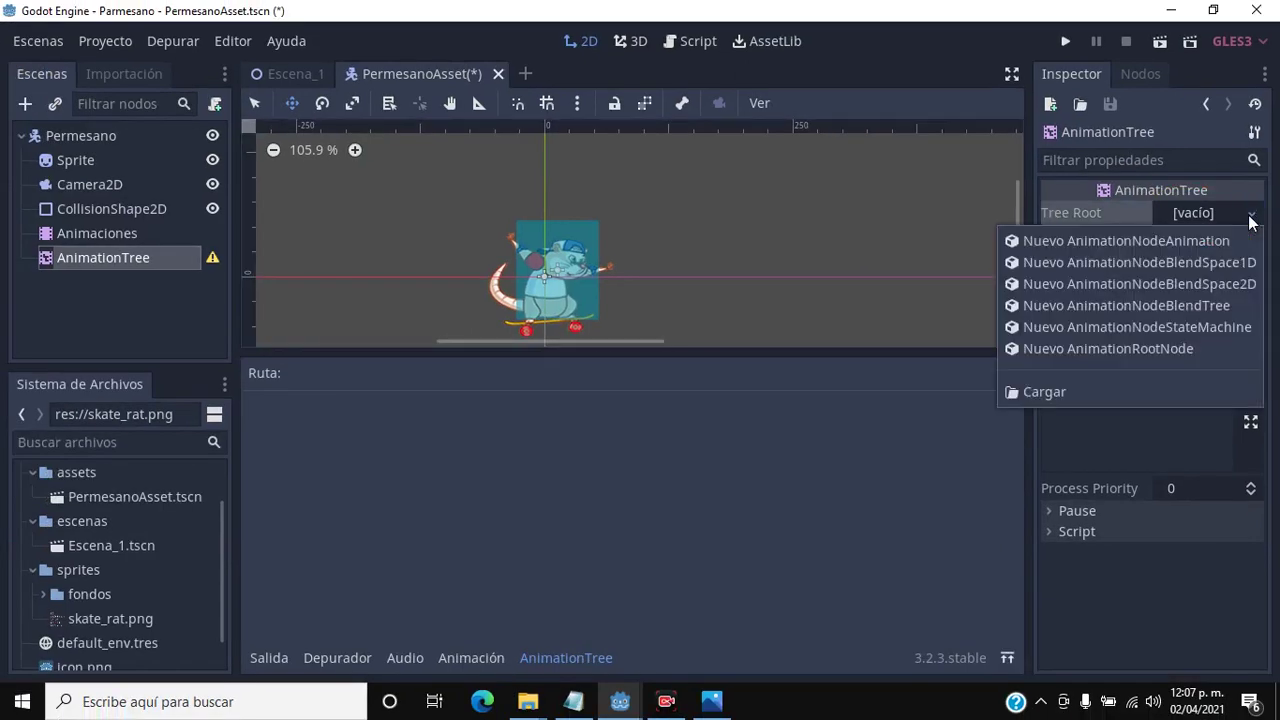
{"action": "left_click", "coordinate": [1079, 390]}
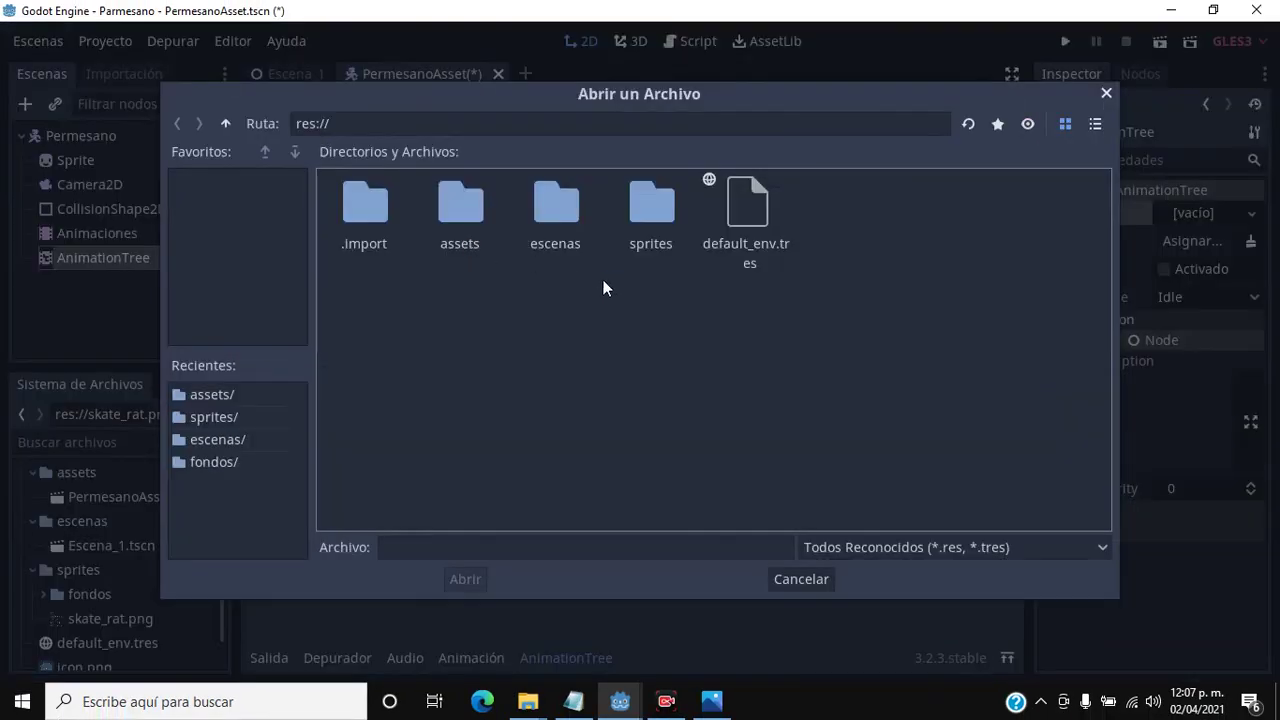
{"action": "left_click", "coordinate": [803, 583]}
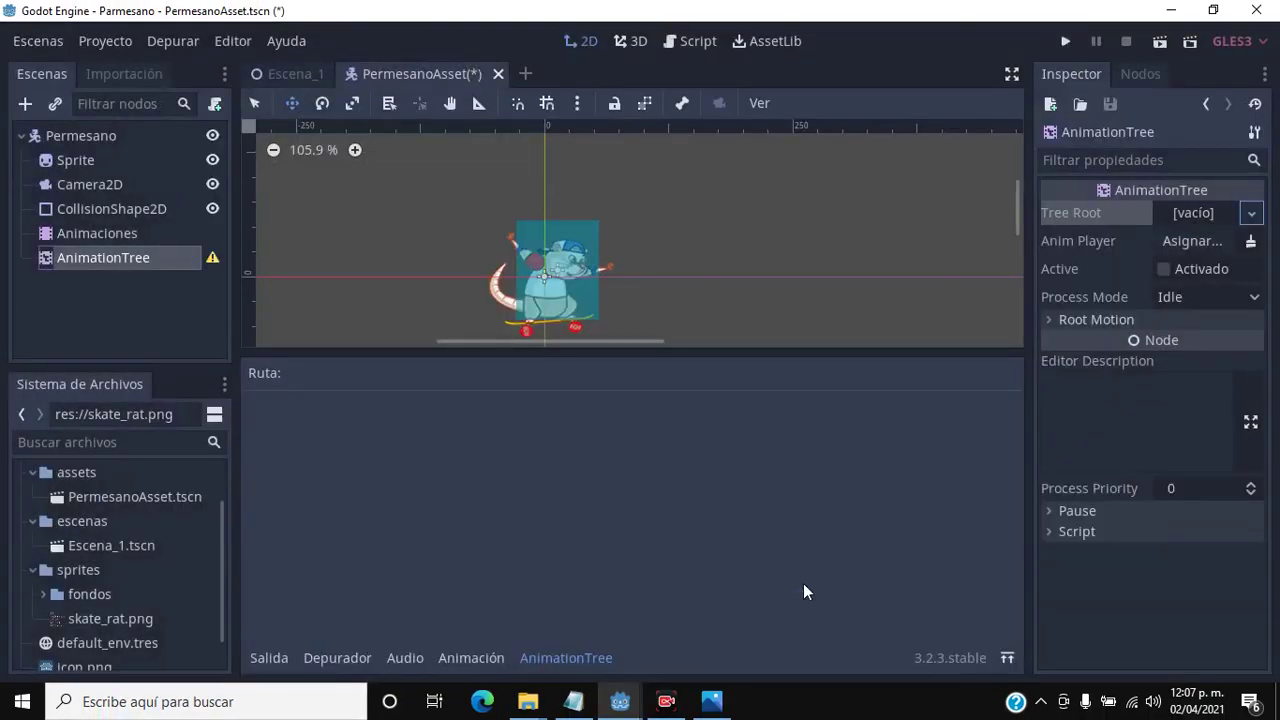
Set the AnimationTree's Tree Root to a new AnimationNodeStateMachine and assign the Animaciones node as its Anim Player
{"action": "left_click", "coordinate": [1210, 214]}
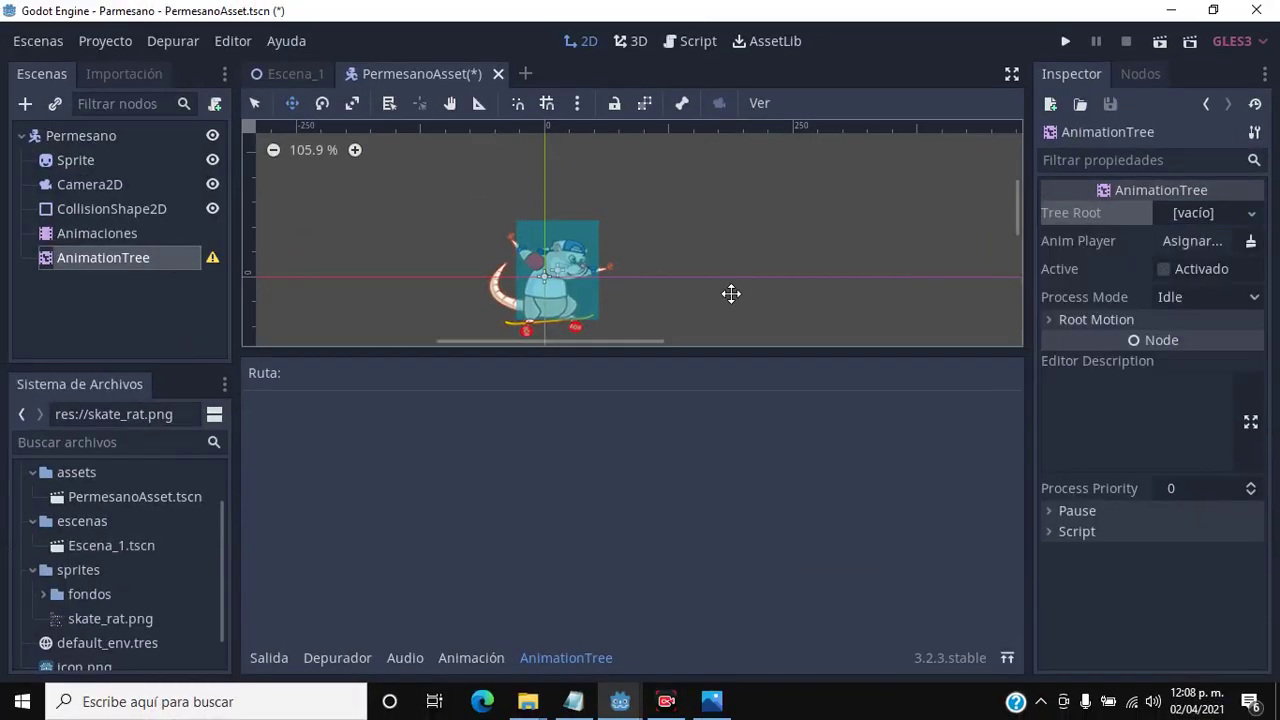
{"action": "left_click", "coordinate": [1212, 78]}
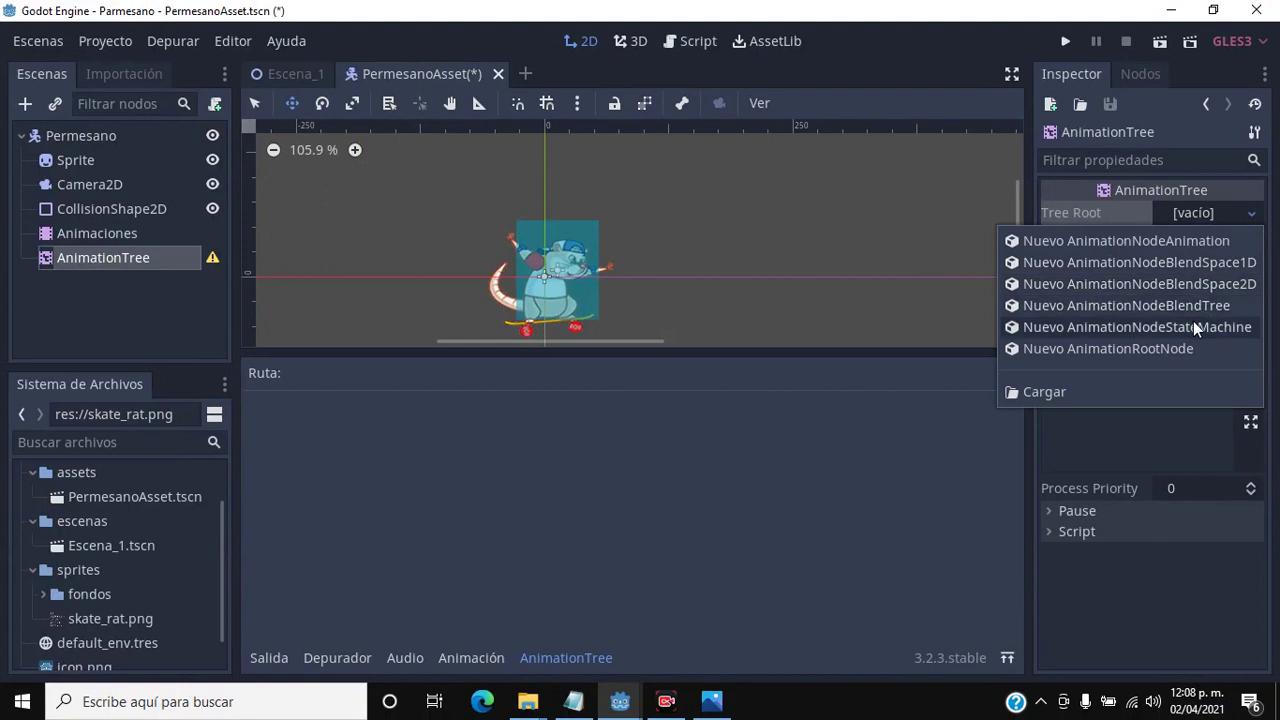
{"action": "left_click", "coordinate": [1193, 327]}
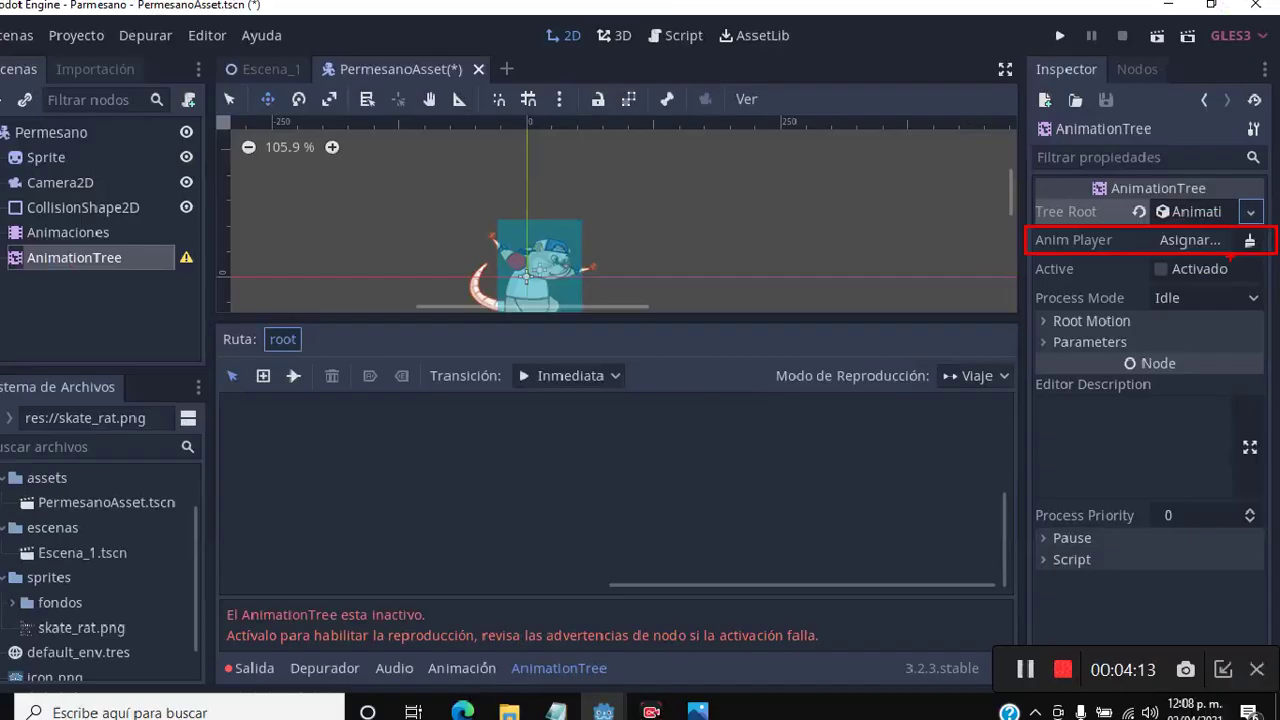
{"action": "left_click", "coordinate": [1191, 240]}
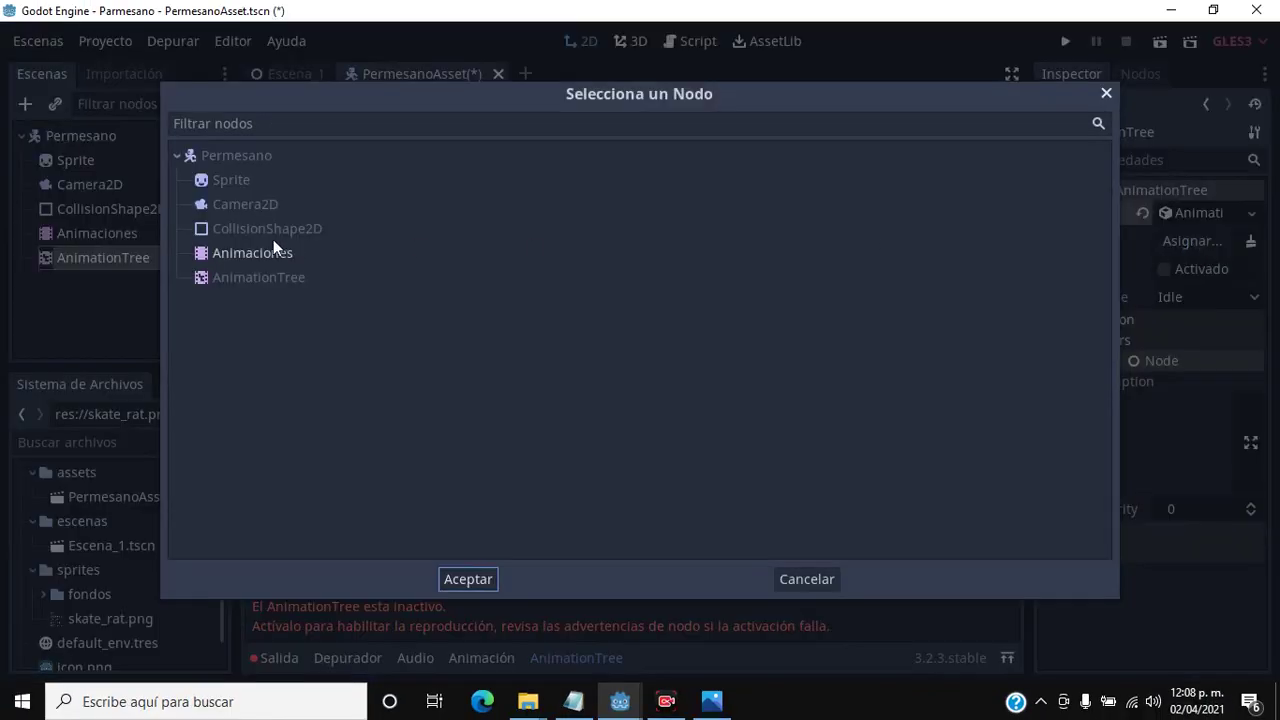
{"action": "left_click", "coordinate": [260, 254]}
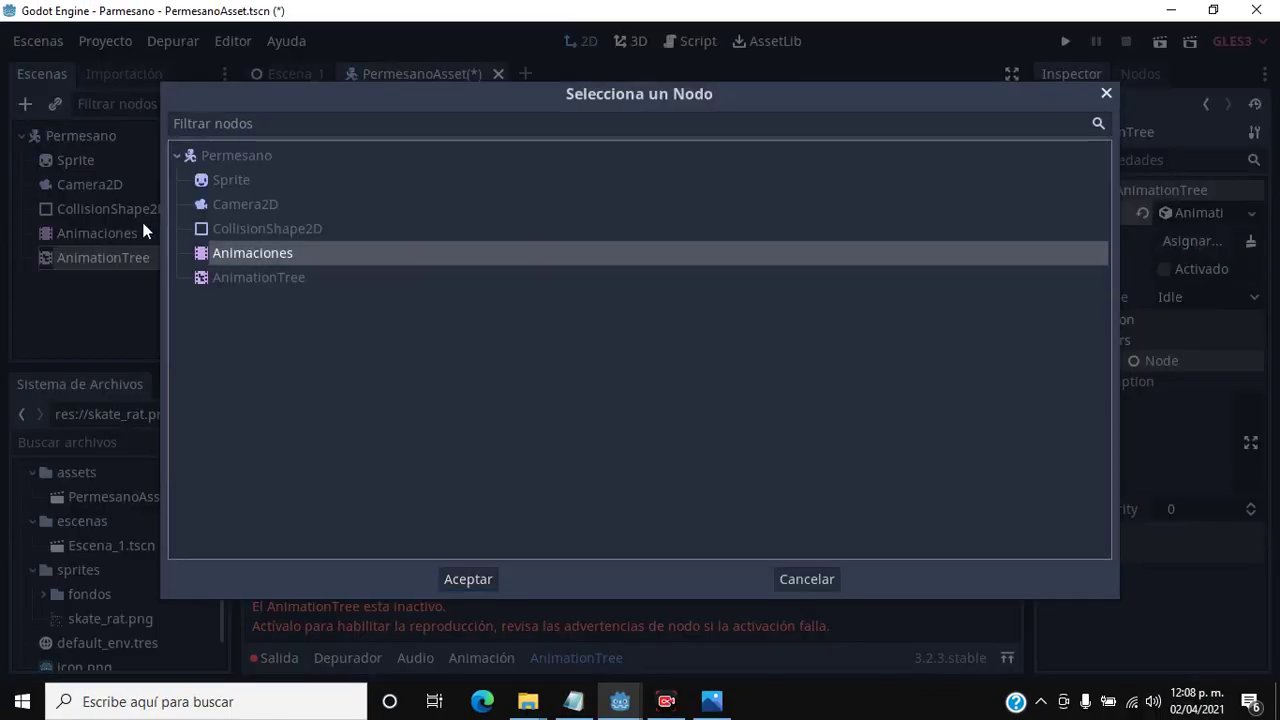
{"action": "left_click", "coordinate": [464, 588]}
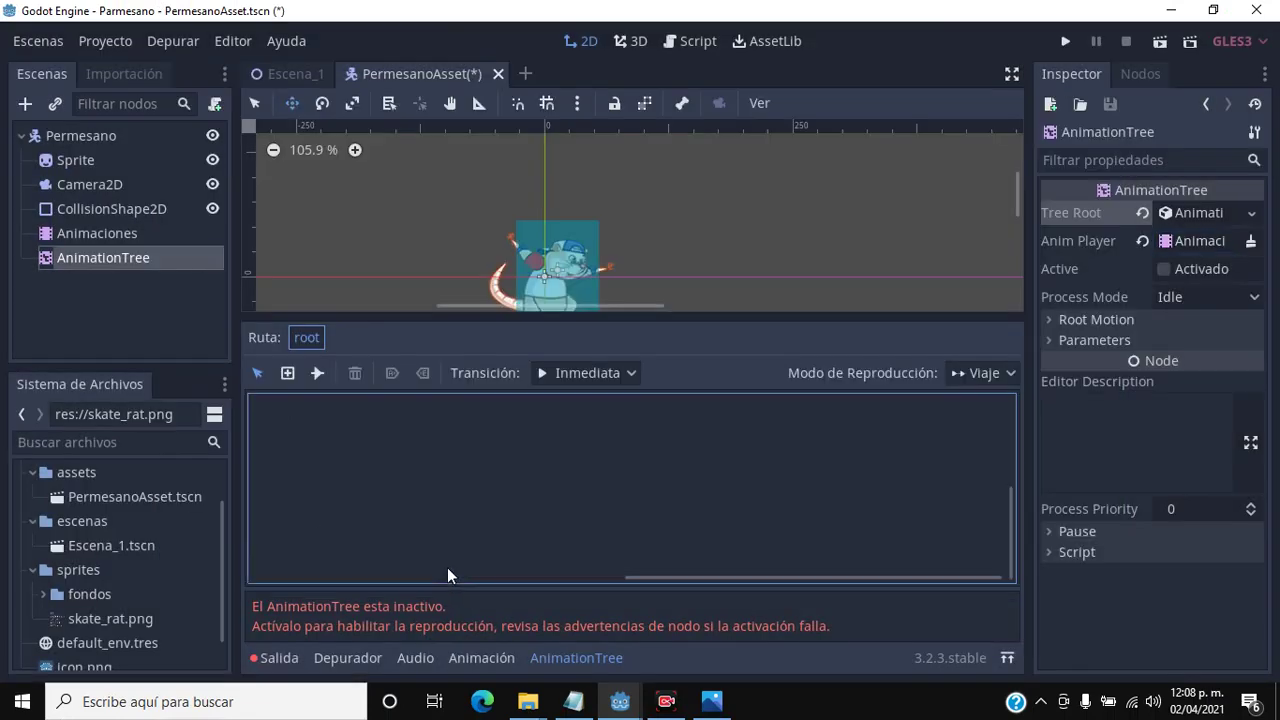
Examine the loop setting of the impulsar and caer animations in the Animaciones node
{"action": "left_click", "coordinate": [457, 414]}
{"action": "scroll", "coordinate": [608, 280], "scroll_direction": "down", "scroll_amount": 1}
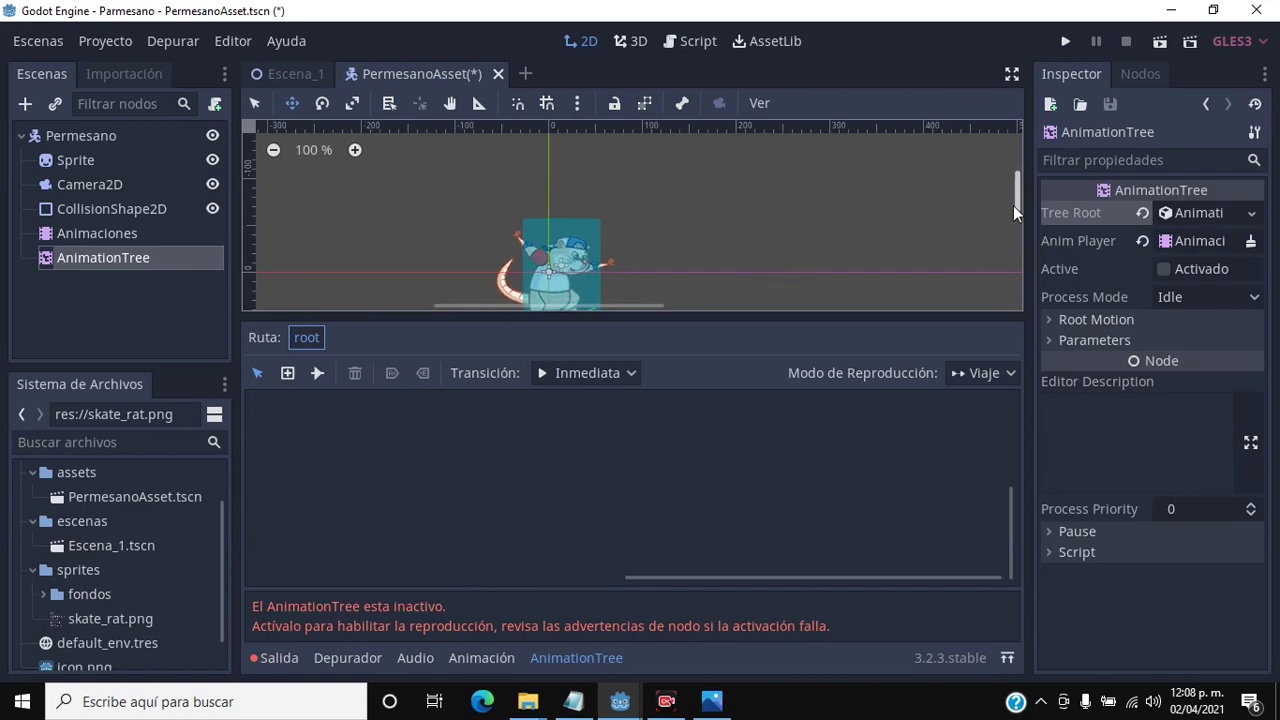
{"action": "left_click_drag", "start_coordinate": [1013, 205], "coordinate": [1013, 215]}
{"action": "middle_click_drag", "start_coordinate": [1013, 215], "coordinate": [1011, 209]}
{"action": "left_click_drag", "start_coordinate": [1020, 211], "coordinate": [1020, 206]}
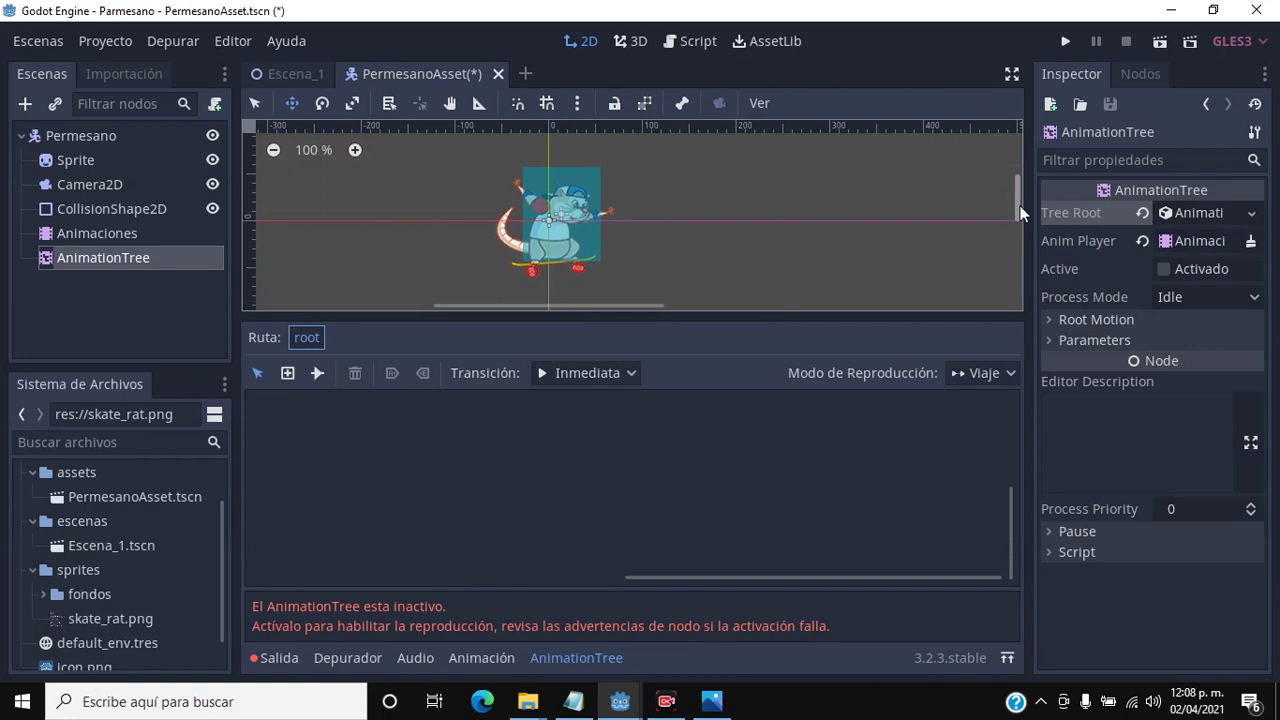
{"action": "left_click", "coordinate": [94, 230]}
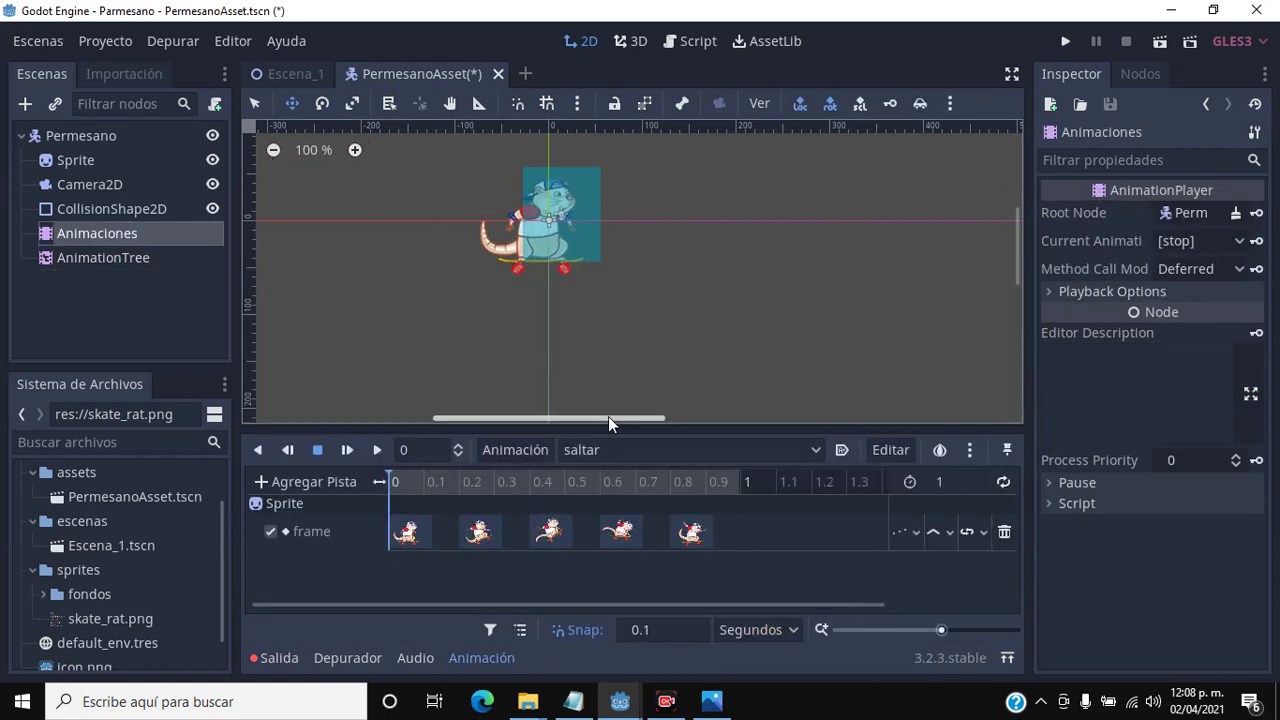
{"action": "left_click", "coordinate": [608, 449]}
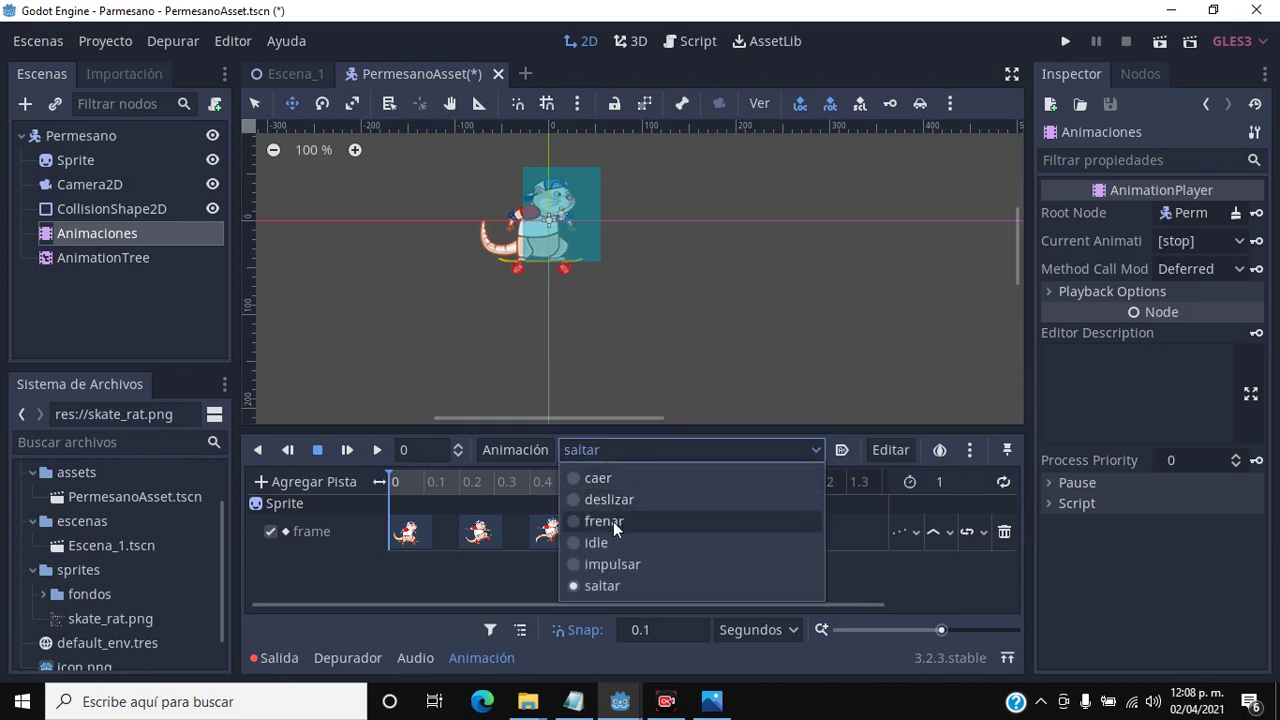
{"action": "left_click", "coordinate": [613, 562]}
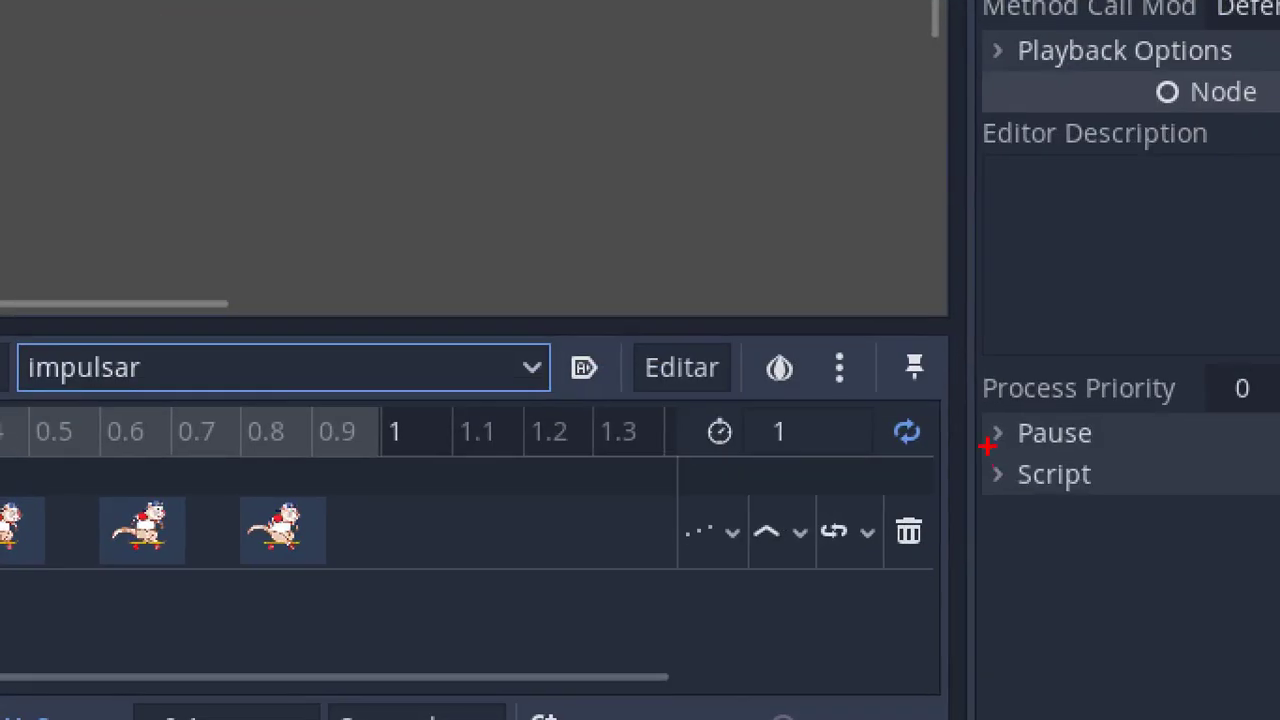
{"action": "mouse_move", "coordinate": [1010, 450]}
{"action": "left_mouse_down"}
{"action": "mouse_move", "coordinate": [969, 465]}
{"action": "mouse_move", "coordinate": [1001, 454]}
{"action": "left_mouse_up"}
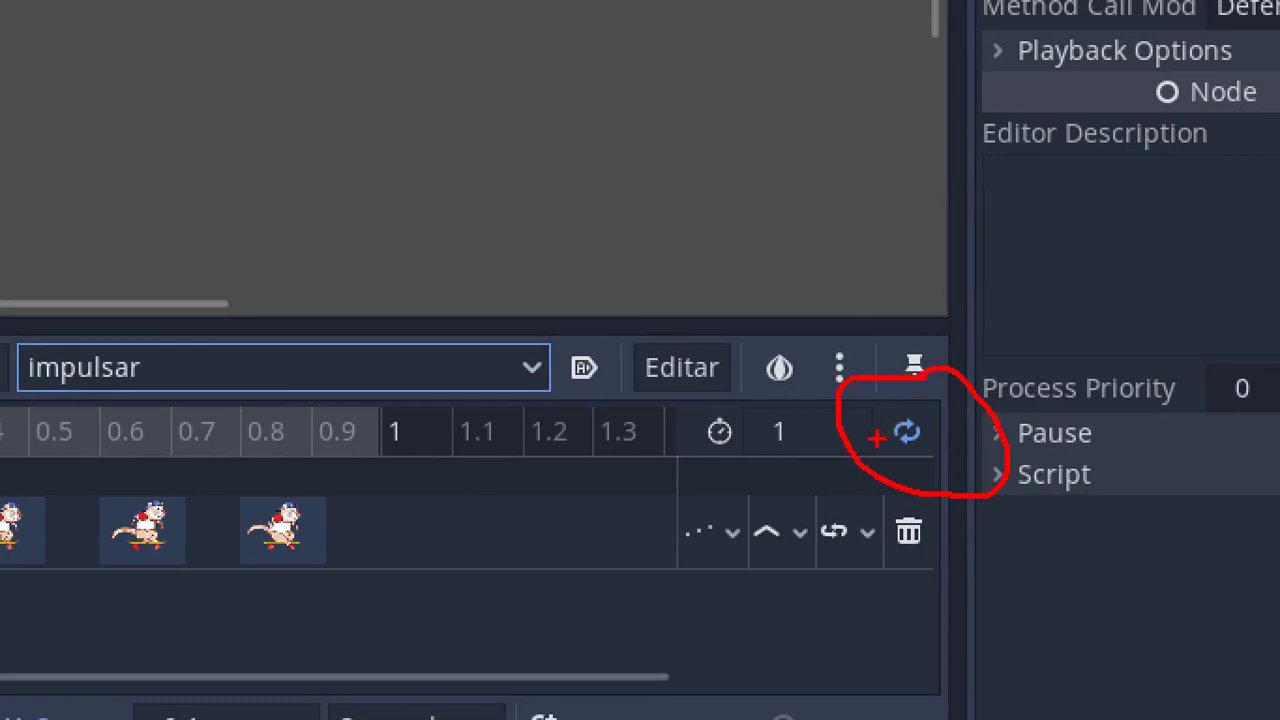
{"action": "key", "text": "Escape"}
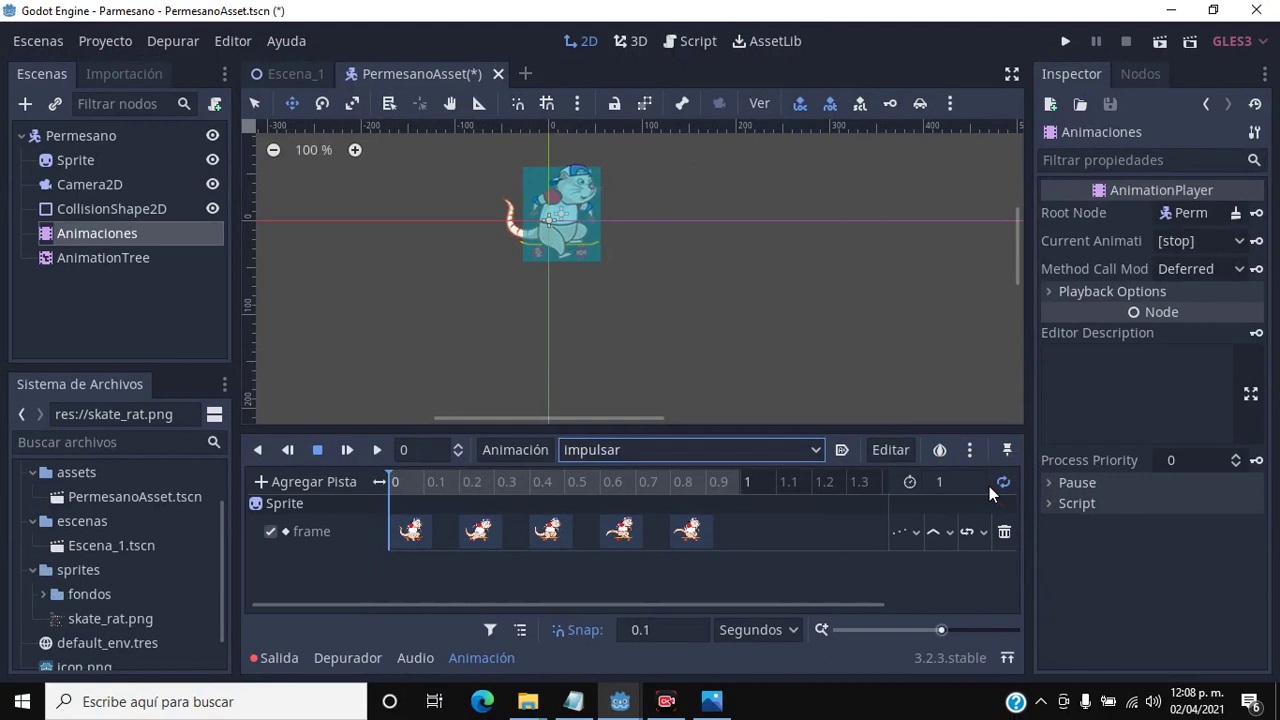
{"action": "left_click", "coordinate": [601, 452]}
{"action": "left_click", "coordinate": [589, 481]}
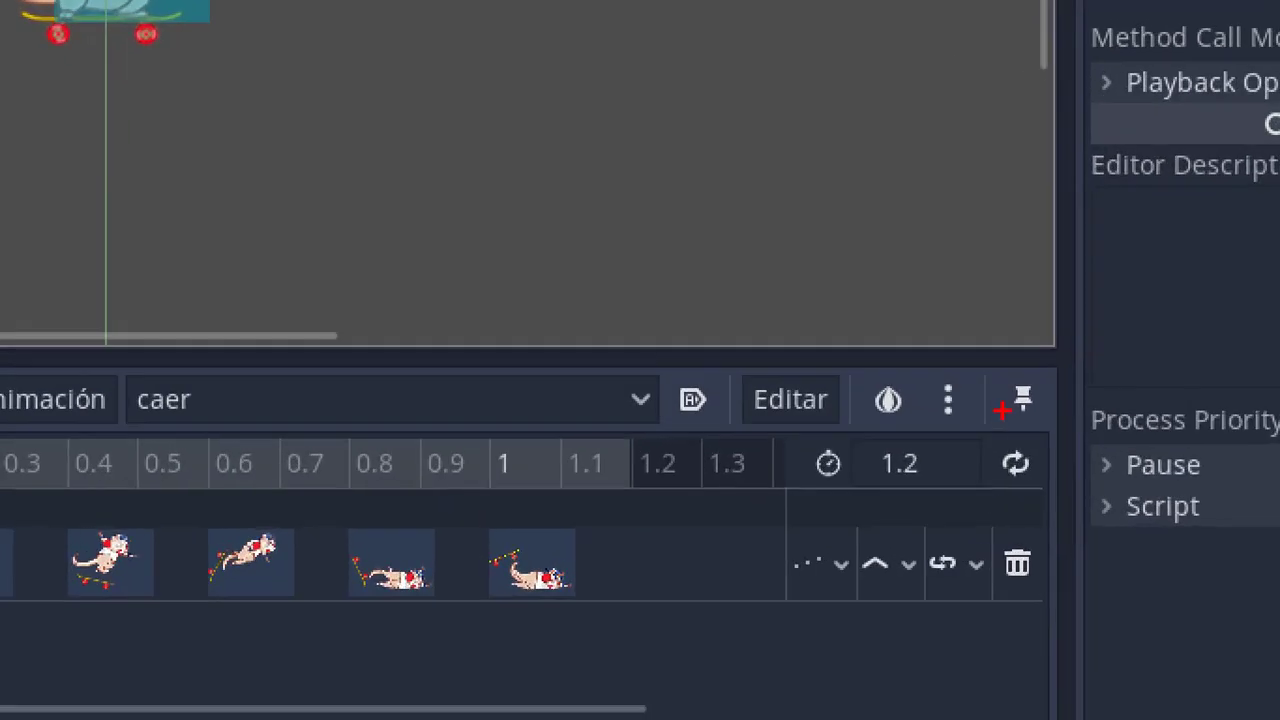
Select the AnimationTree node to open its state machine graph
{"action": "left_click_drag", "start_coordinate": [994, 451], "coordinate": [1010, 450]}
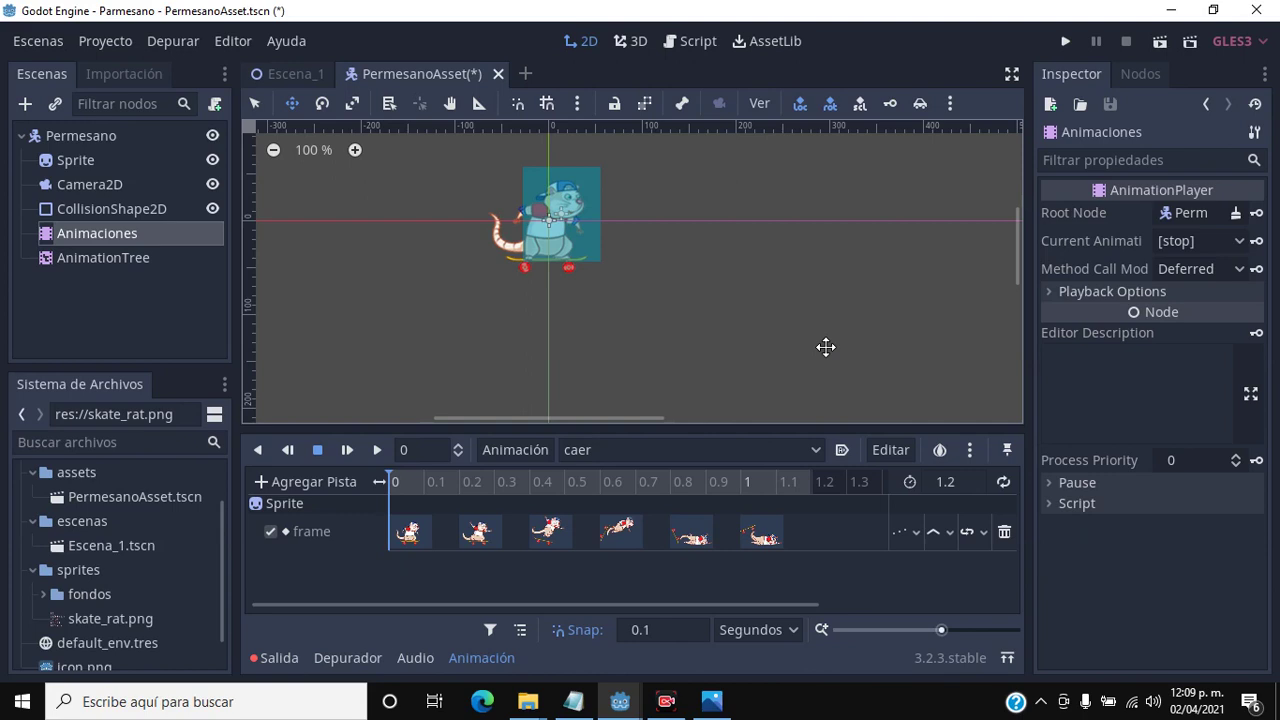
{"action": "left_click", "coordinate": [120, 261]}
{"action": "left_click", "coordinate": [116, 231]}
{"action": "left_click", "coordinate": [133, 257]}
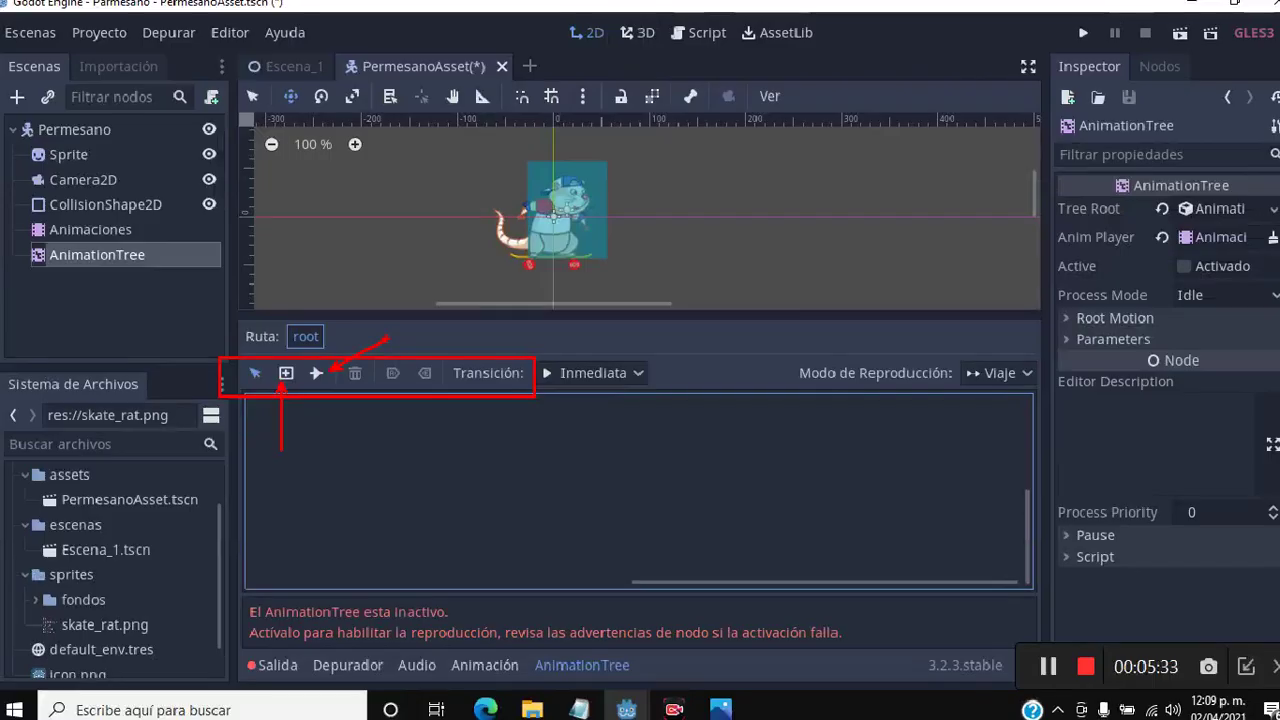
Add the idle and caer animations as states in the AnimationTree's root state machine
{"action": "left_click", "coordinate": [287, 373]}
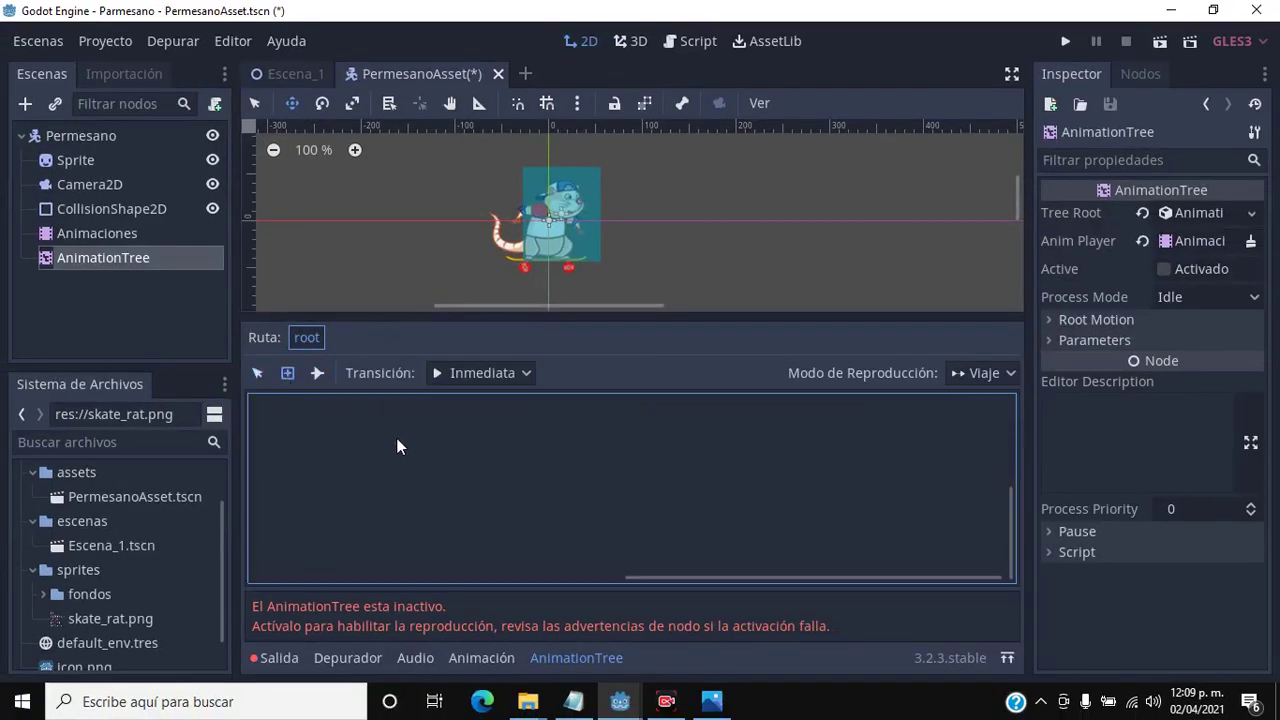
{"action": "key", "text": "g"}
{"action": "left_click_drag", "start_coordinate": [267, 366], "coordinate": [311, 399]}
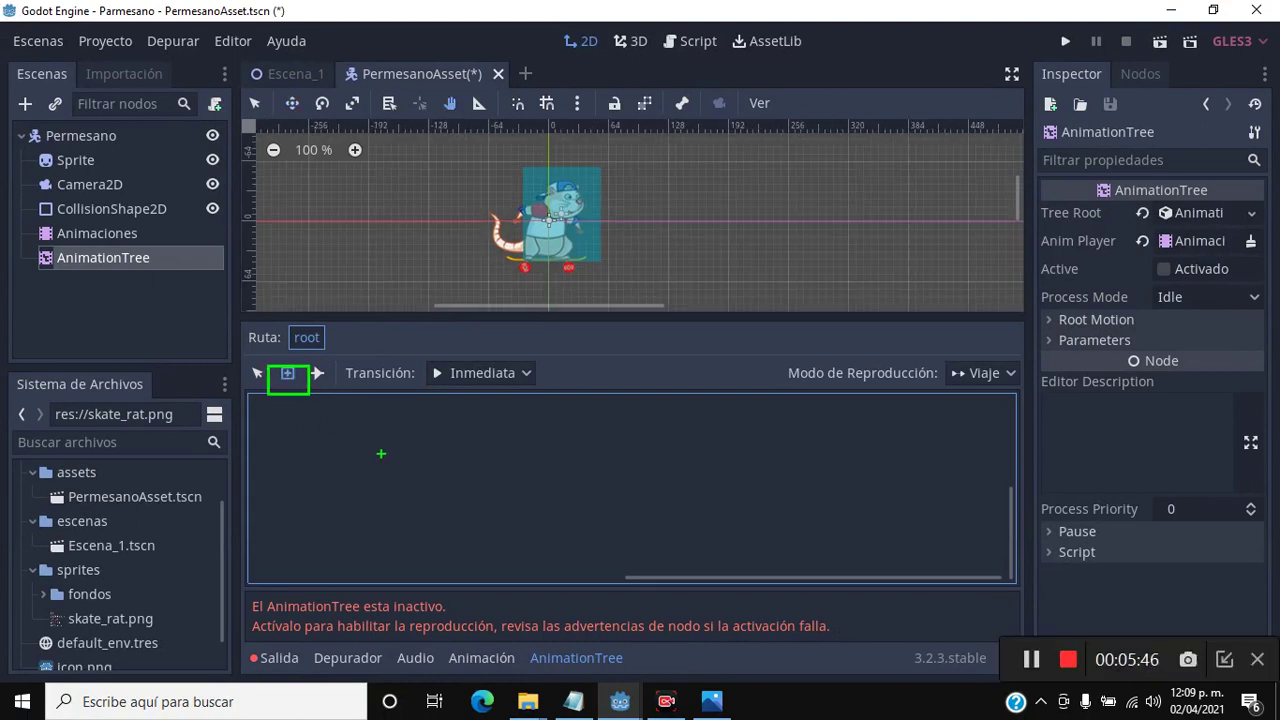
{"action": "key", "text": "Escape"}
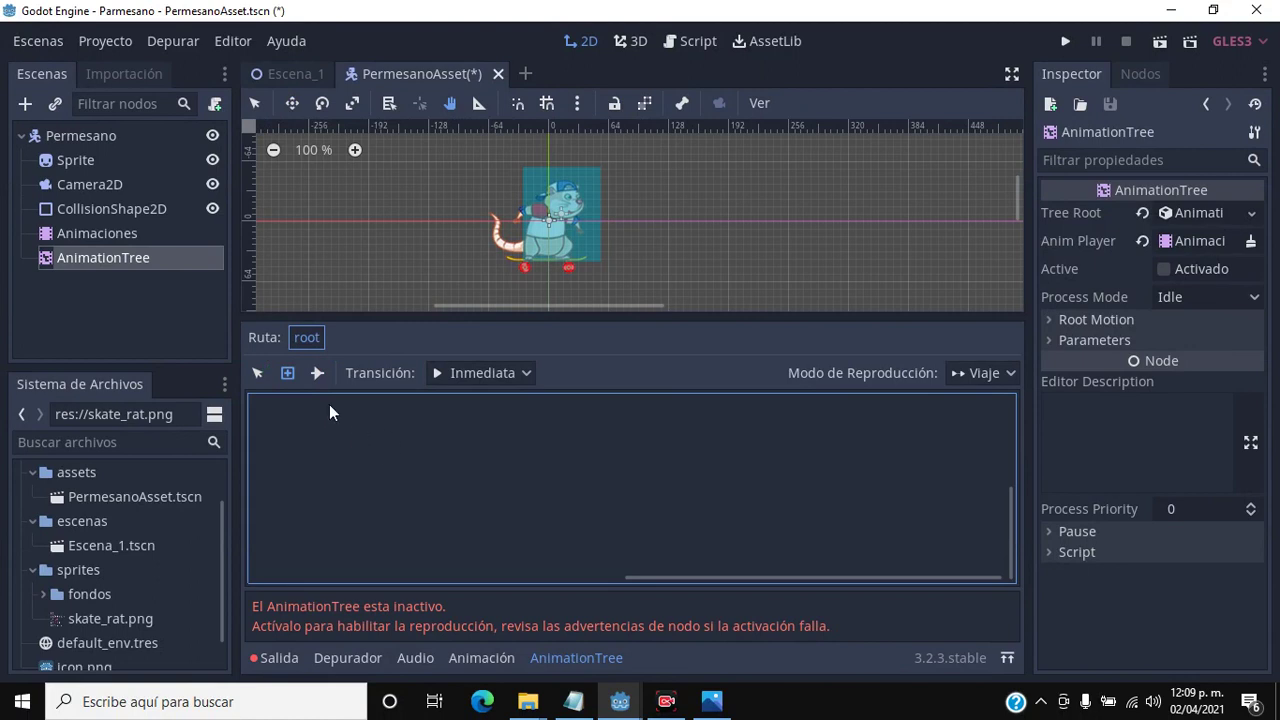
{"action": "right_click", "coordinate": [389, 437]}
{"action": "mouse_move", "coordinate": [431, 453]}
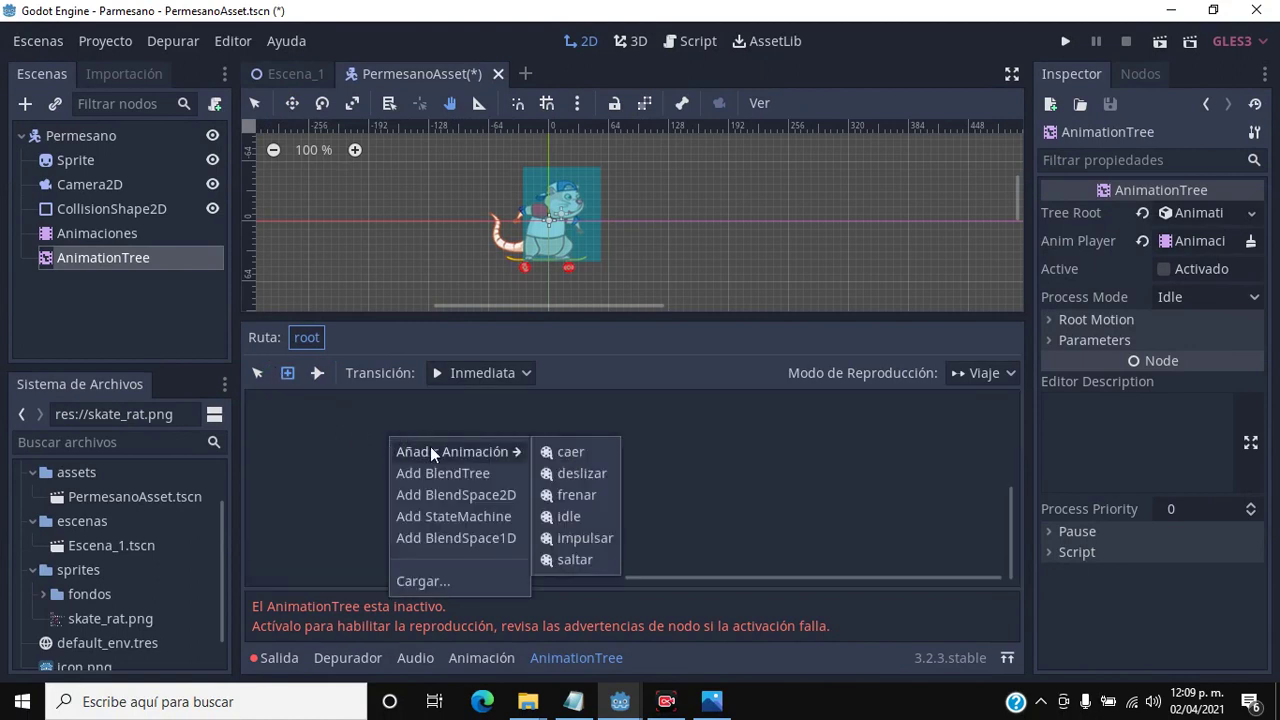
{"action": "left_click", "coordinate": [568, 517]}
{"action": "right_click", "coordinate": [557, 462]}
{"action": "mouse_move", "coordinate": [611, 476]}
{"action": "left_click", "coordinate": [712, 481]}
Add the deslizar and frenar animations as states in the graph, beyond the caer state
{"action": "right_click", "coordinate": [688, 510]}
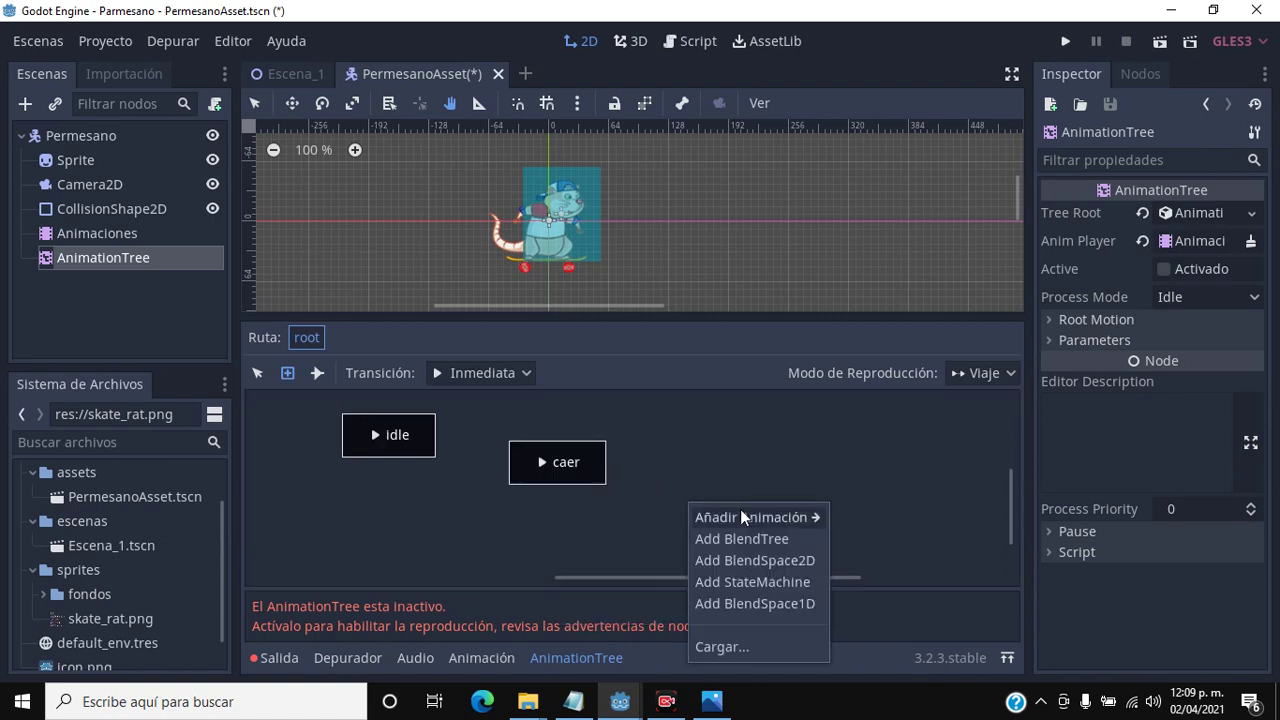
{"action": "mouse_move", "coordinate": [740, 512]}
{"action": "left_click", "coordinate": [859, 538]}
{"action": "right_click", "coordinate": [747, 452]}
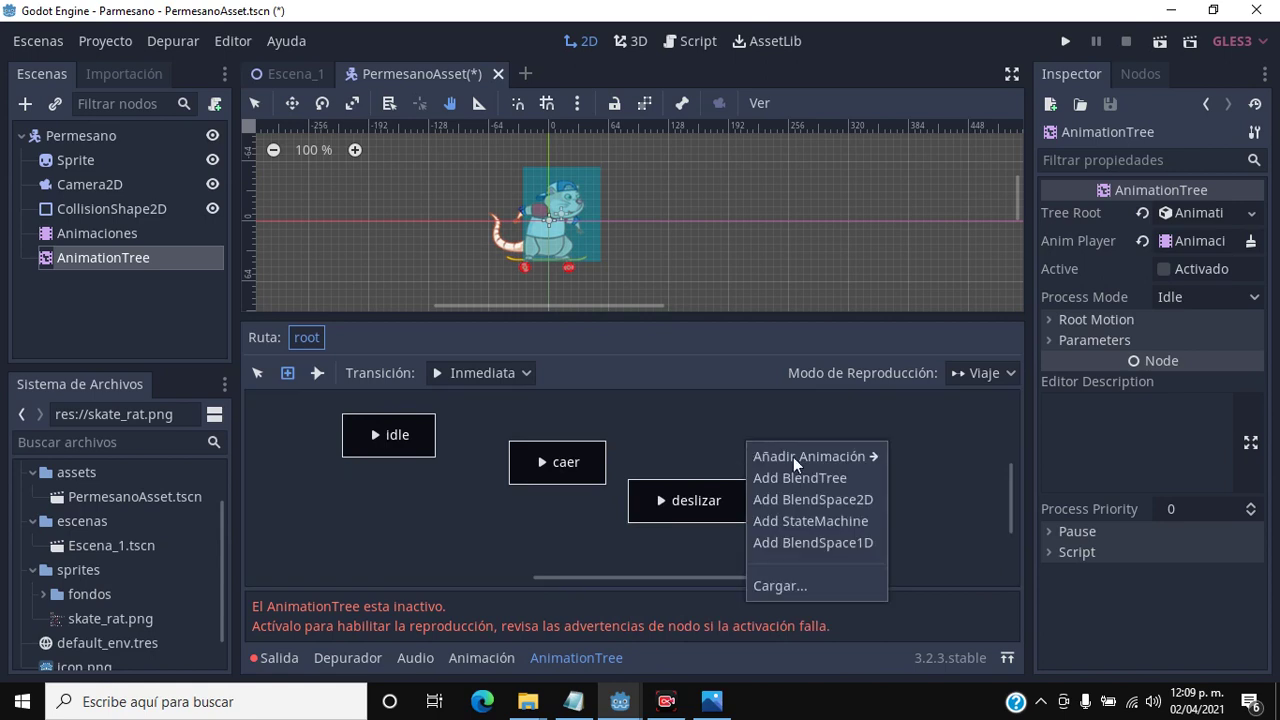
{"action": "mouse_move", "coordinate": [859, 461]}
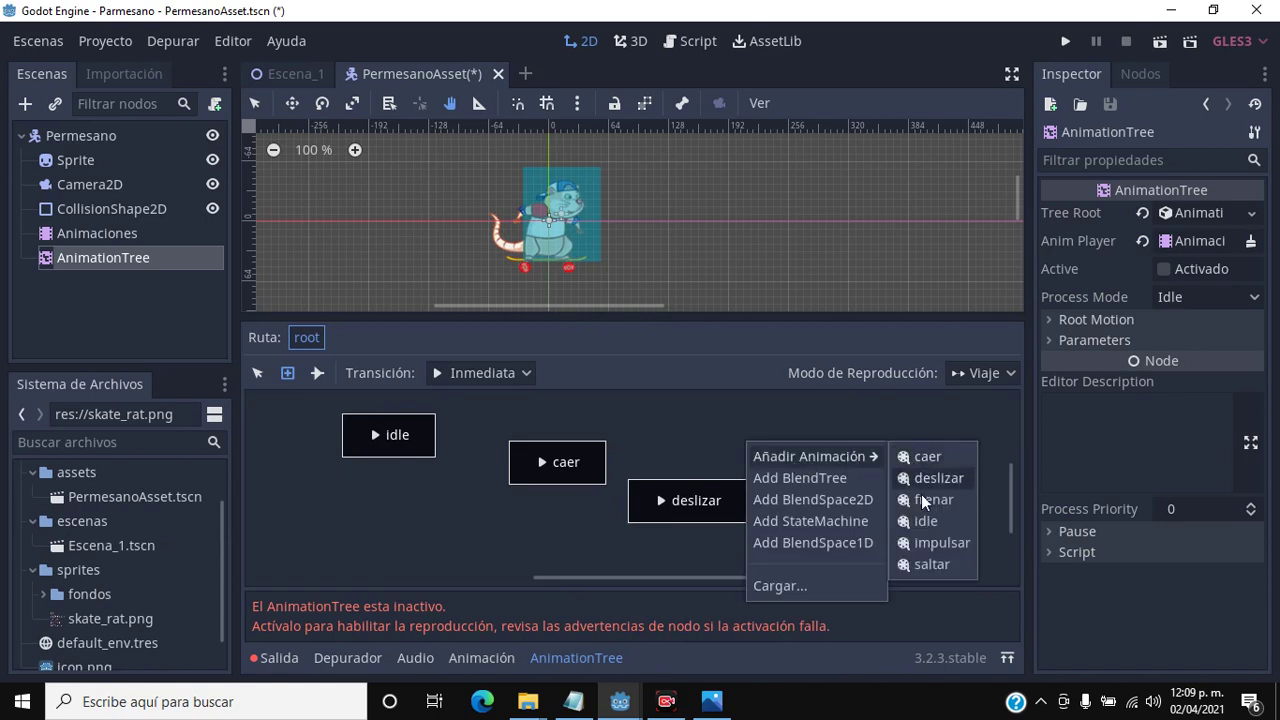
{"action": "left_click", "coordinate": [918, 499]}
Add the impulsar and saltar animations as states in the graph, to the right of frenar and deslizar
{"action": "right_click", "coordinate": [892, 487]}
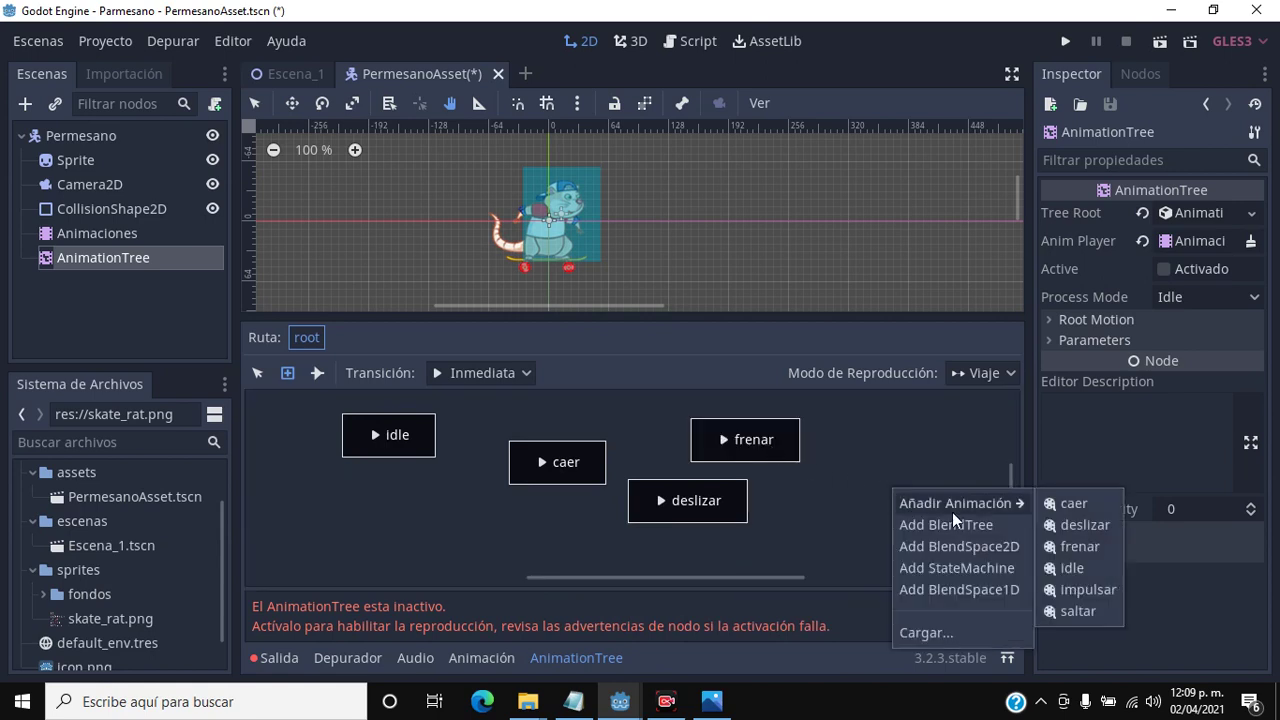
{"action": "mouse_move", "coordinate": [1007, 497]}
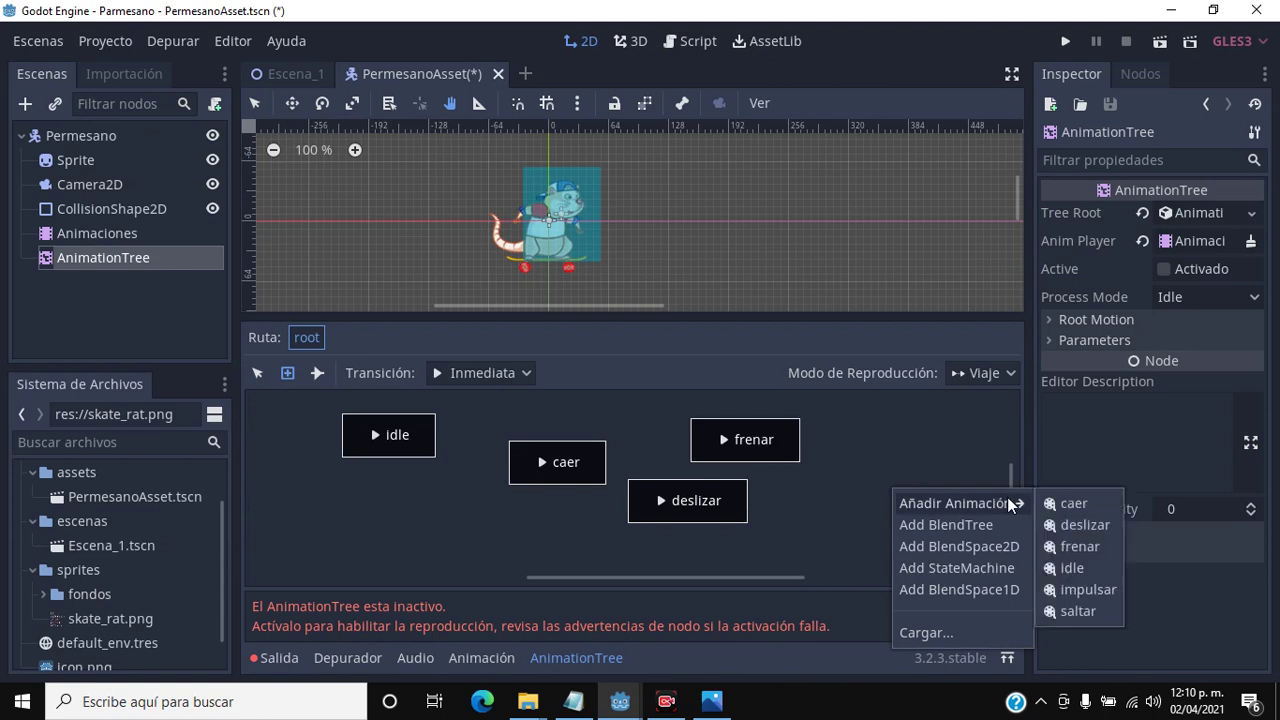
{"action": "left_click", "coordinate": [1071, 588]}
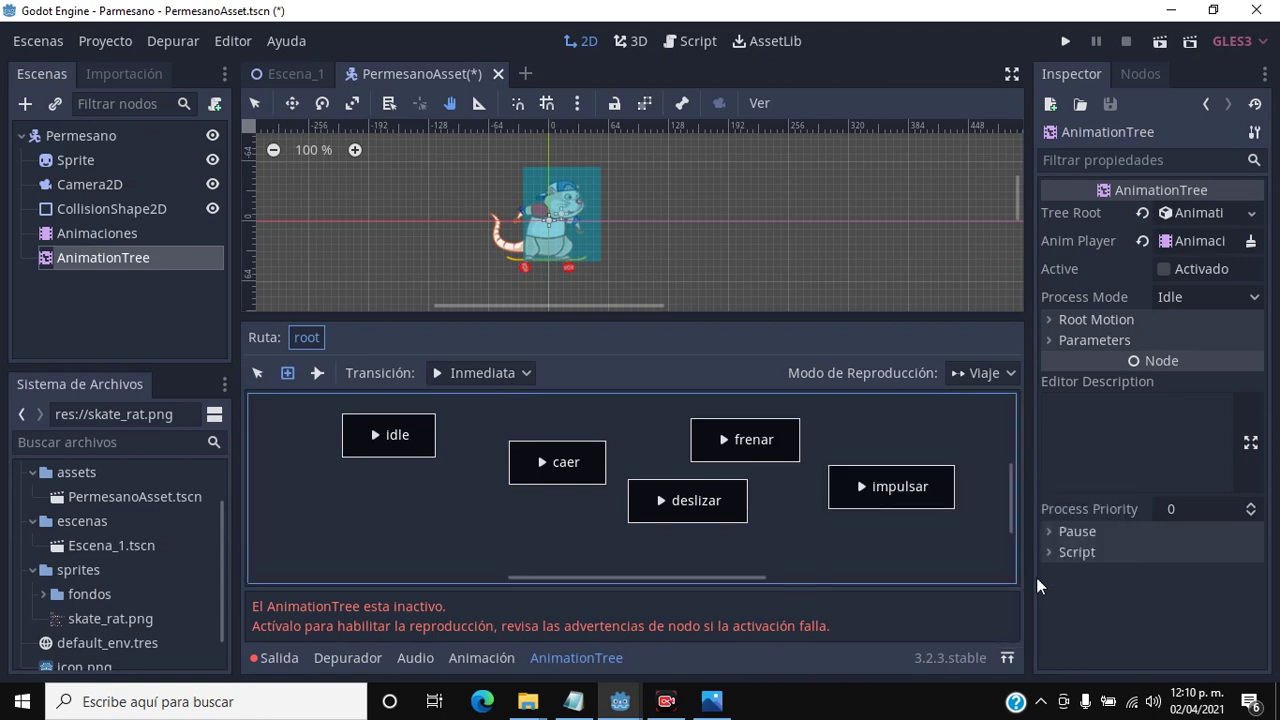
{"action": "right_click", "coordinate": [897, 431]}
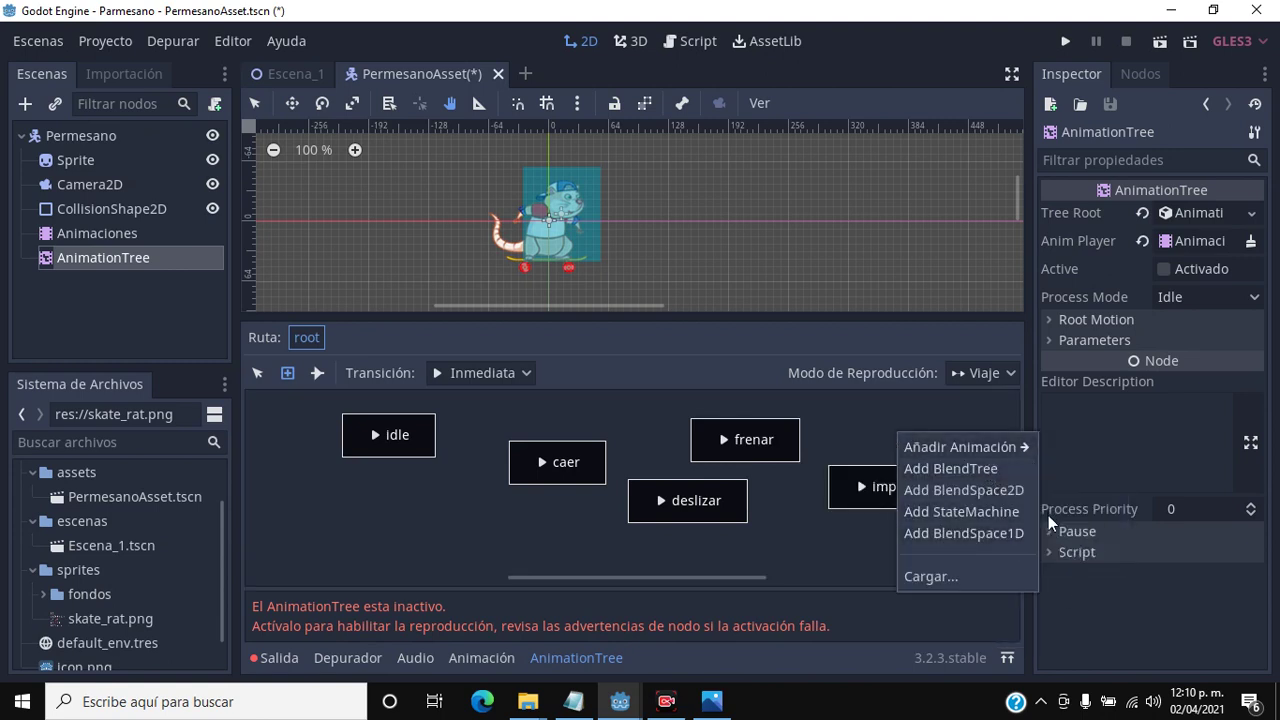
{"action": "mouse_move", "coordinate": [1015, 447]}
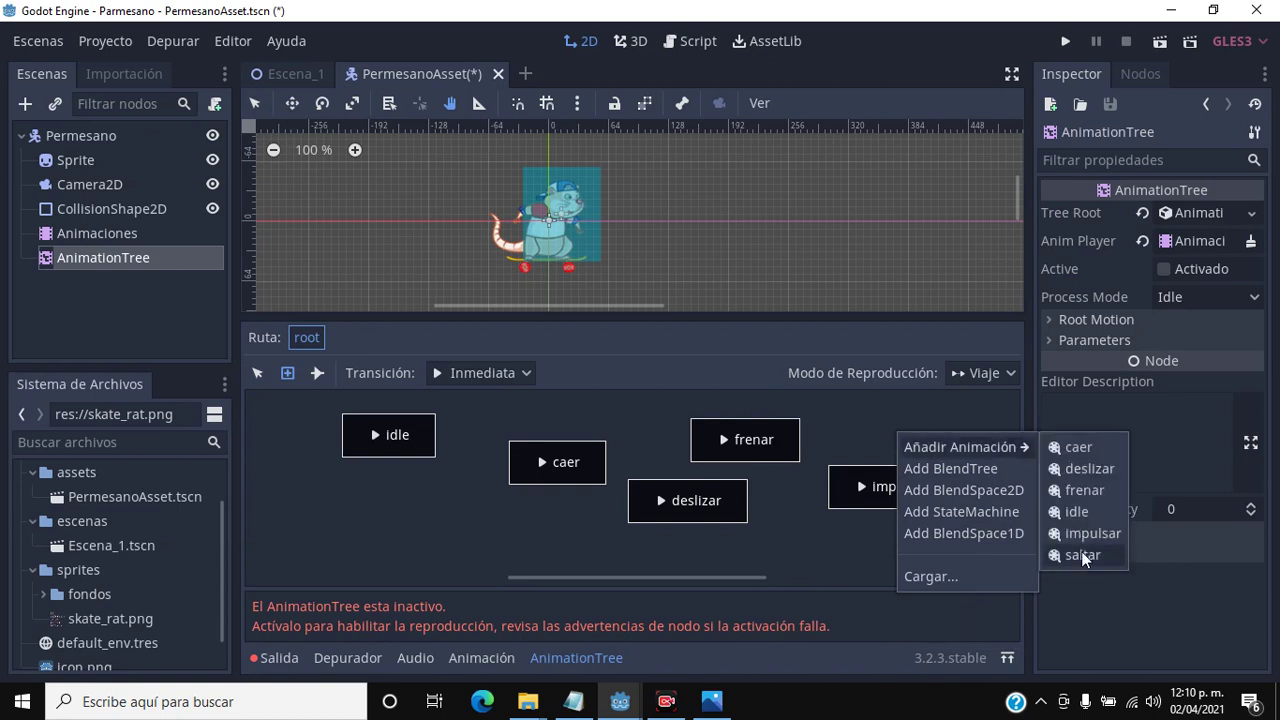
{"action": "left_click", "coordinate": [1085, 557]}
{"action": "right_click", "coordinate": [876, 491]}
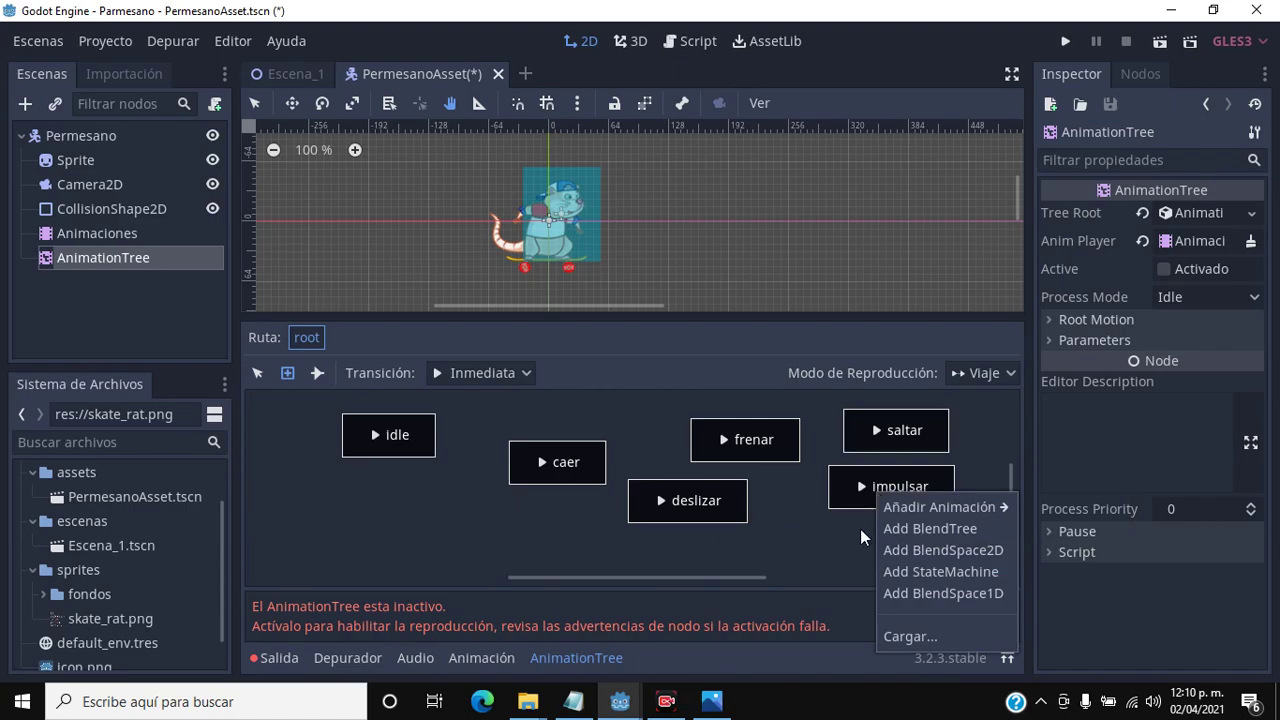
{"action": "right_click", "coordinate": [779, 545]}
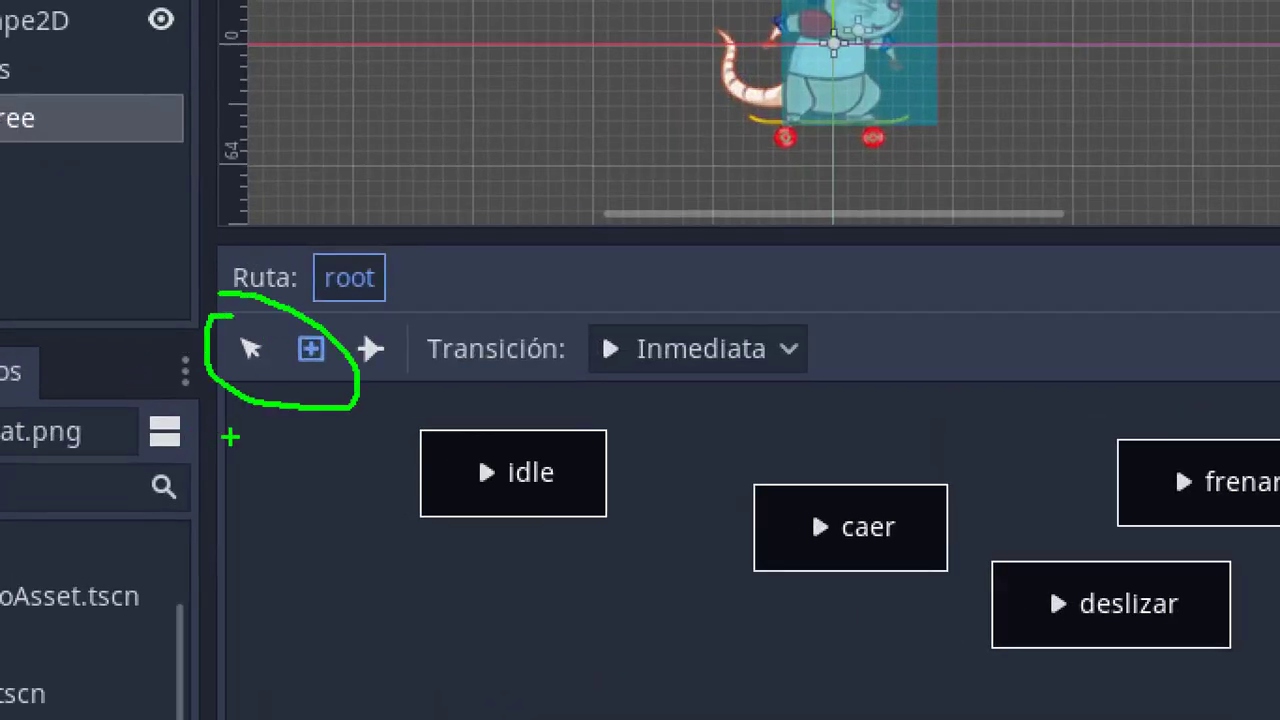
Rearrange the states so idle sits near the graph's centre, with deslizar and caer to its left
{"action": "left_click", "coordinate": [250, 348]}
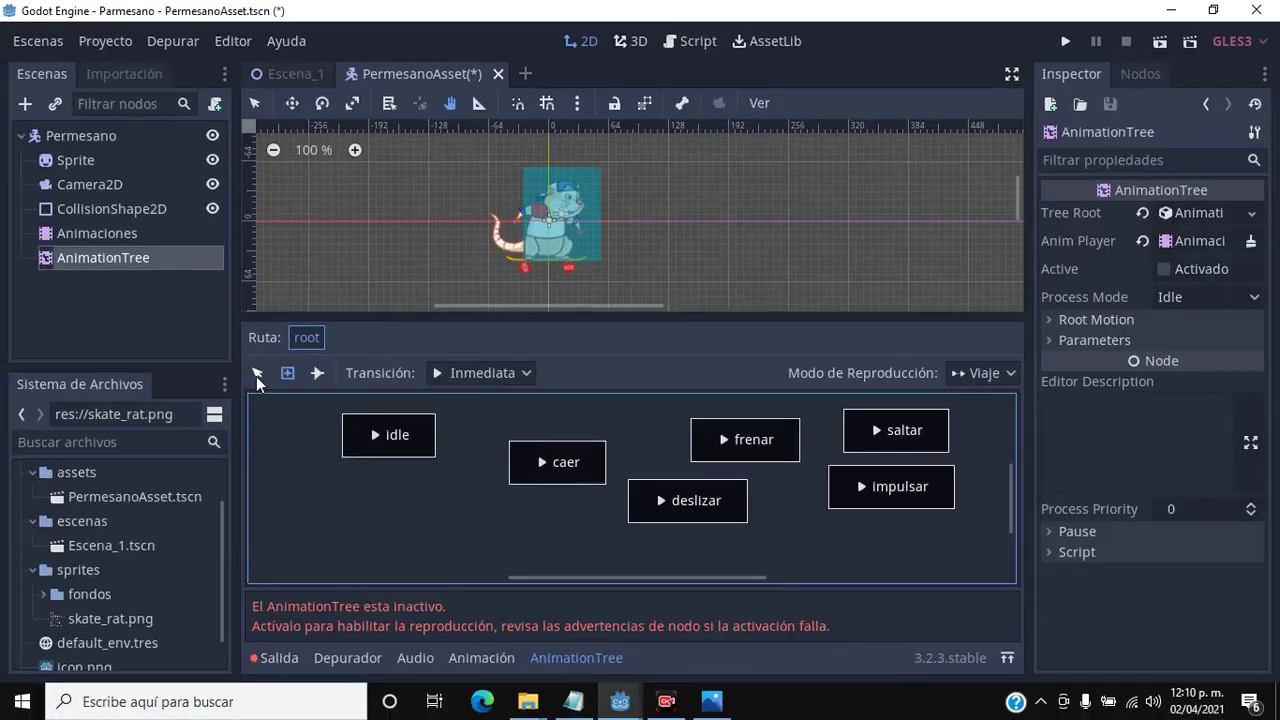
{"action": "left_click", "coordinate": [257, 376]}
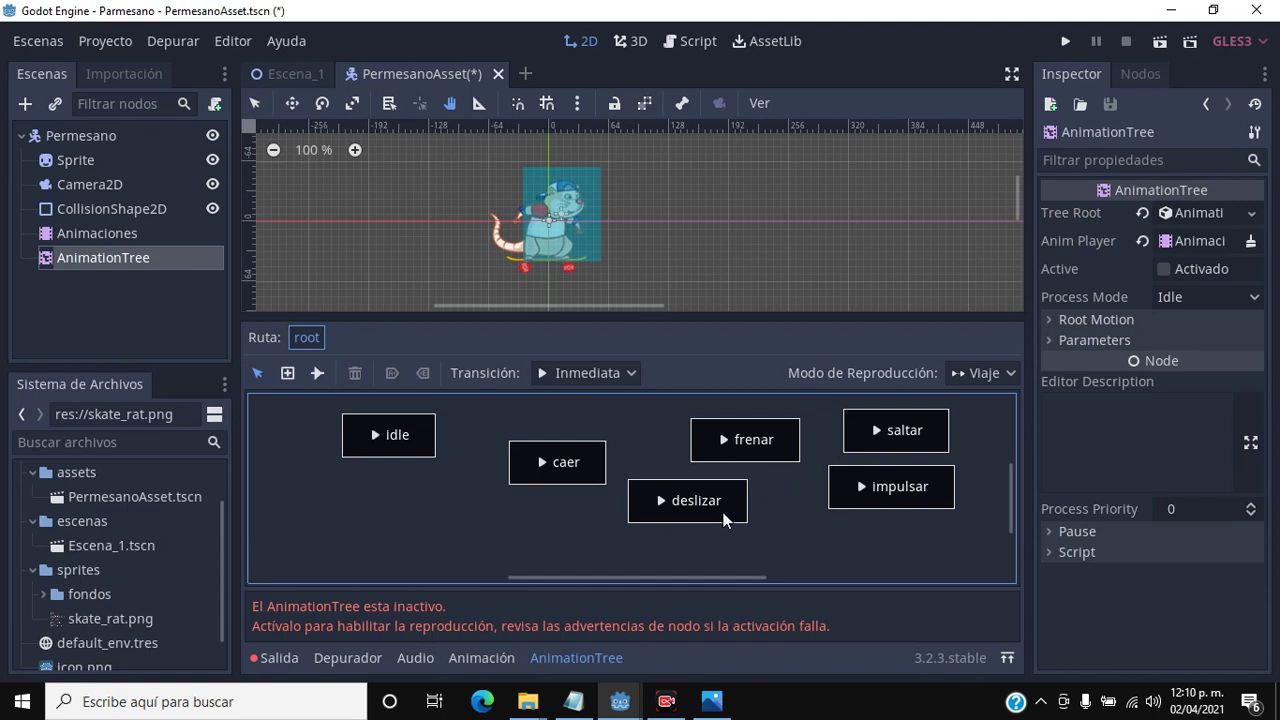
{"action": "double_click", "coordinate": [558, 460]}
{"action": "left_click_drag", "start_coordinate": [555, 453], "coordinate": [314, 529]}
{"action": "left_click_drag", "start_coordinate": [395, 425], "coordinate": [398, 425]}
{"action": "left_click_drag", "start_coordinate": [516, 461], "coordinate": [344, 430]}
{"action": "left_click_drag", "start_coordinate": [485, 474], "coordinate": [485, 474]}
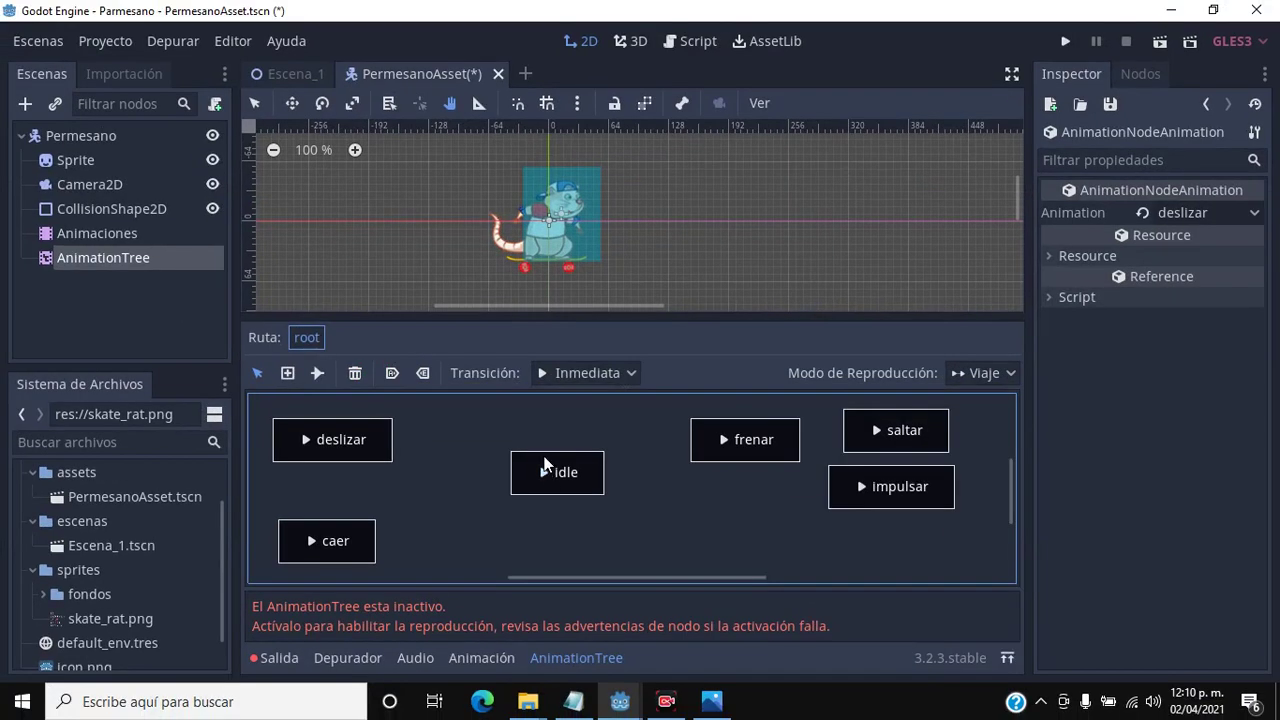
Set the idle state as the state machine's start state
{"action": "left_click", "coordinate": [545, 463]}
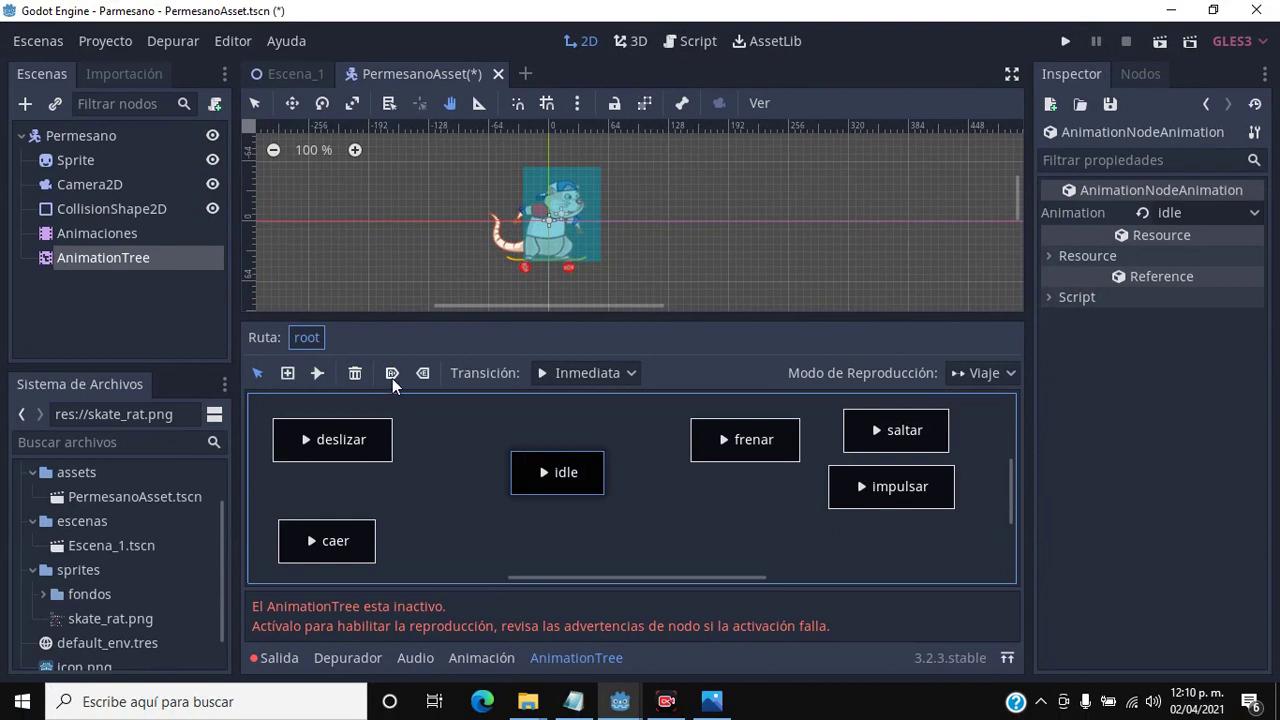
{"action": "left_click", "coordinate": [393, 378]}
{"action": "left_click", "coordinate": [452, 417]}
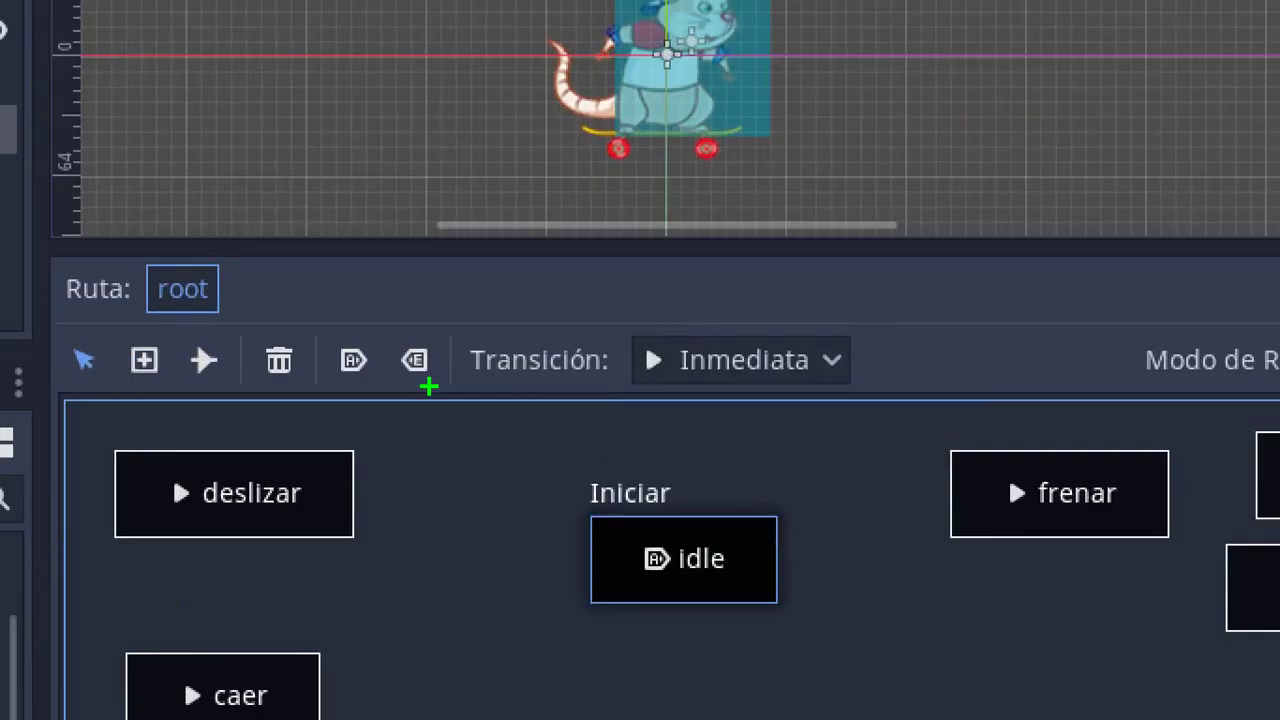
{"action": "mouse_move", "coordinate": [379, 341]}
{"action": "left_mouse_down"}
{"action": "mouse_move", "coordinate": [368, 398]}
{"action": "mouse_move", "coordinate": [397, 341]}
{"action": "left_mouse_up"}
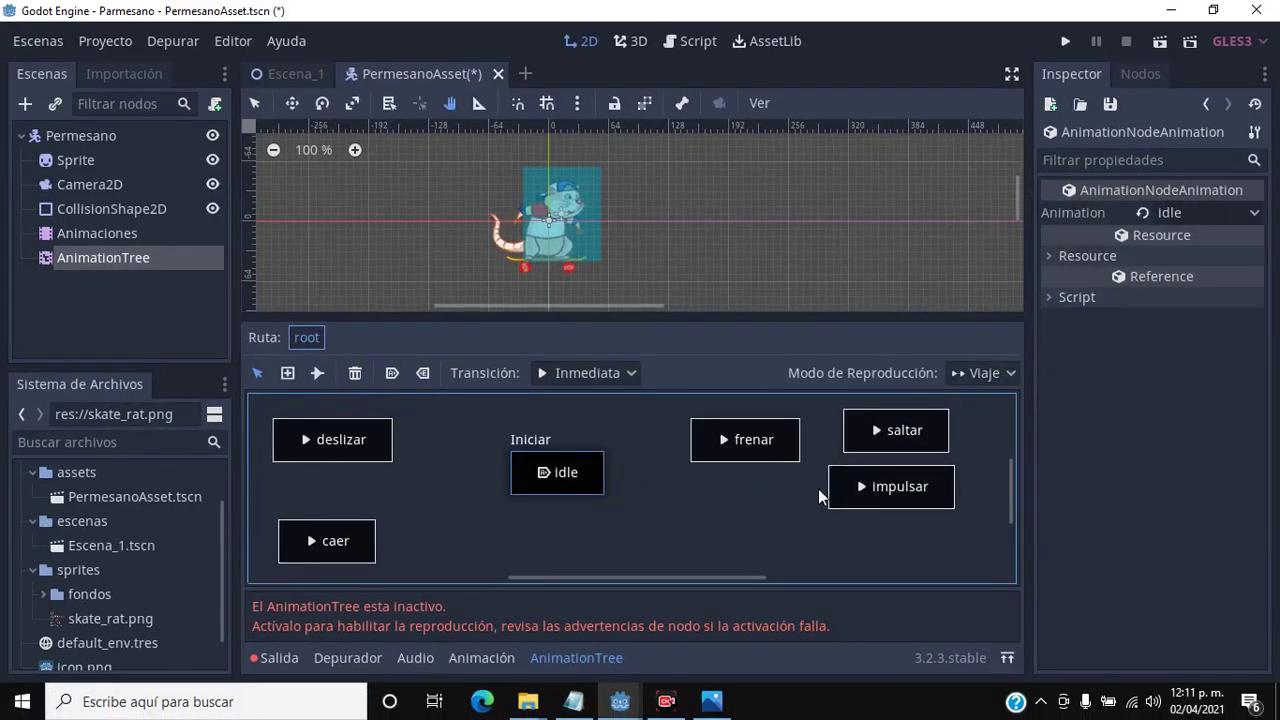
Move the deslizar state to the lower right of idle and the impulsar state to its upper left
{"action": "left_click_drag", "start_coordinate": [853, 468], "coordinate": [409, 408]}
{"action": "left_click_drag", "start_coordinate": [297, 423], "coordinate": [733, 501]}
{"action": "left_click", "coordinate": [367, 420]}
{"action": "left_click_drag", "start_coordinate": [431, 406], "coordinate": [359, 422]}
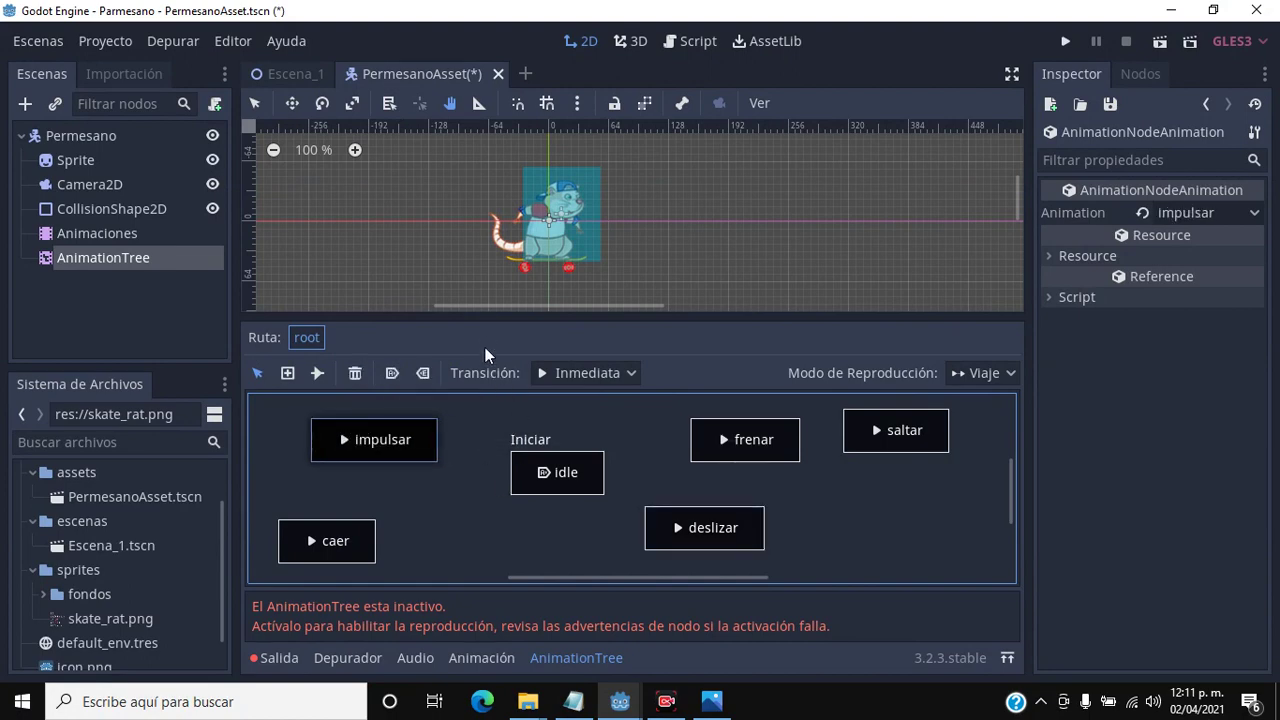
Enlarge the state machine graph area and connect idle and impulsar with Immediate transitions in both directions
{"action": "left_click_drag", "start_coordinate": [483, 317], "coordinate": [519, 287]}
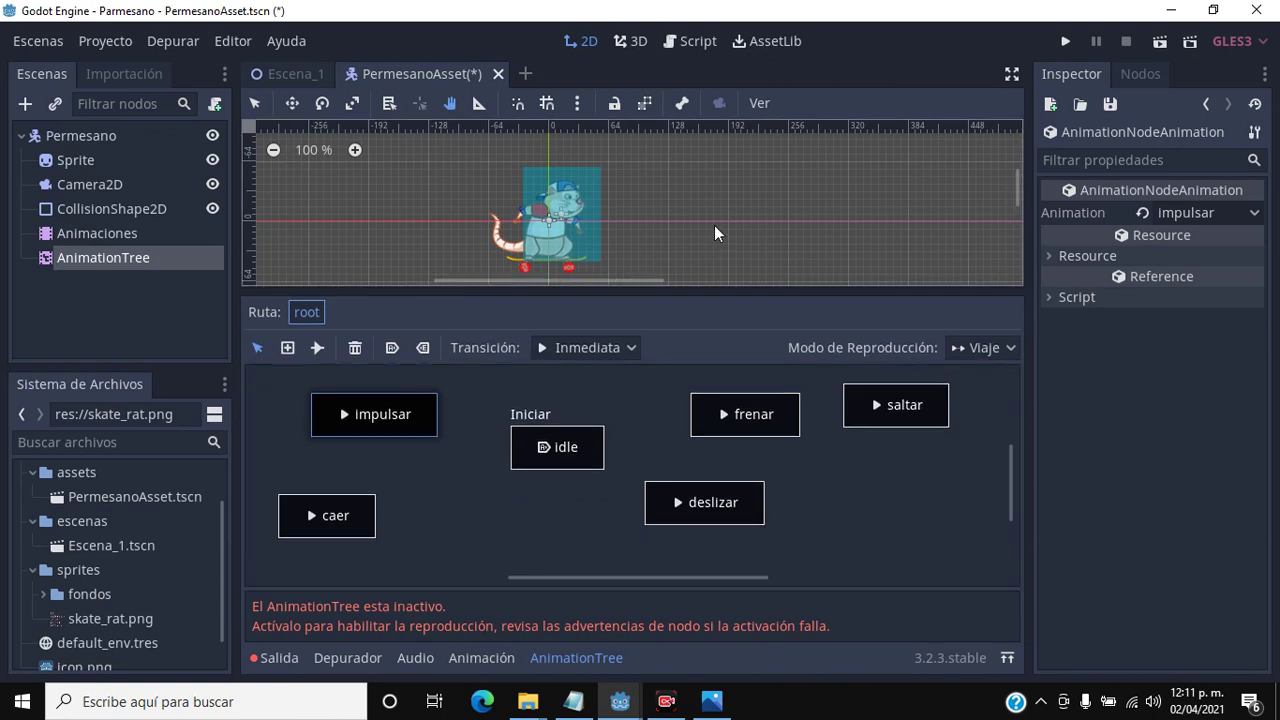
{"action": "scroll", "coordinate": [714, 225], "scroll_direction": "down", "scroll_amount": 1}
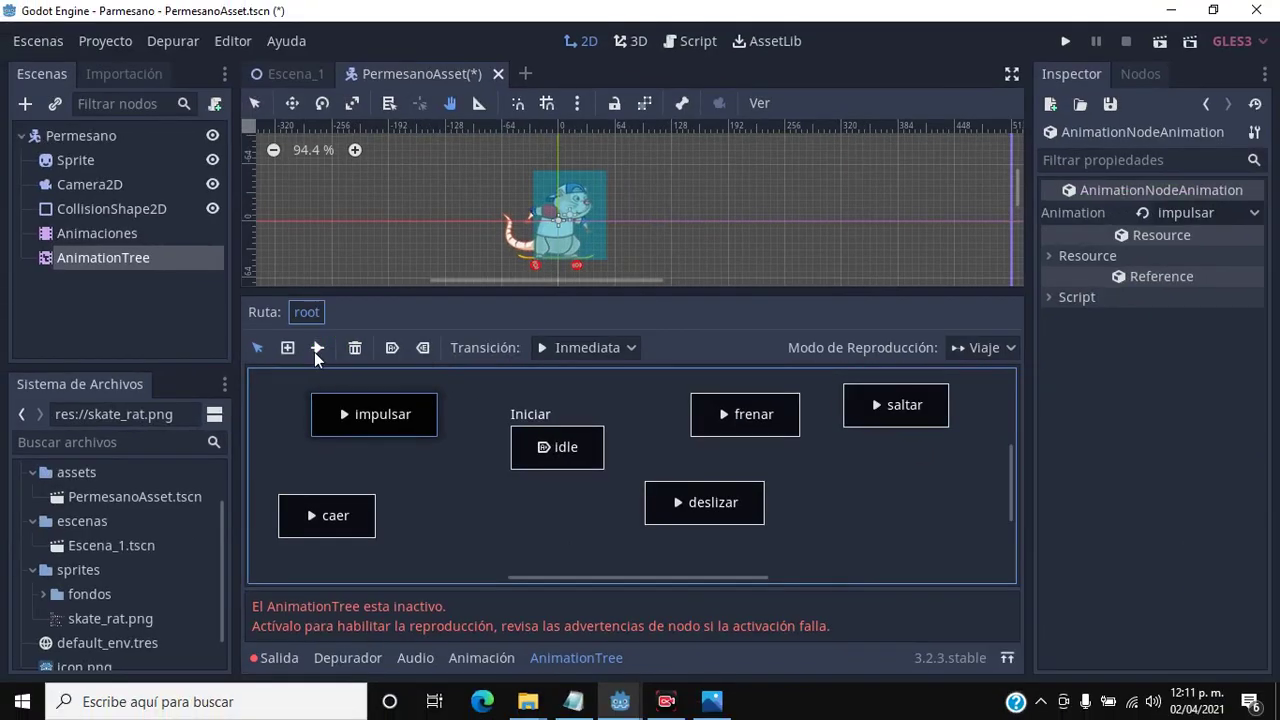
{"action": "left_click", "coordinate": [316, 348]}
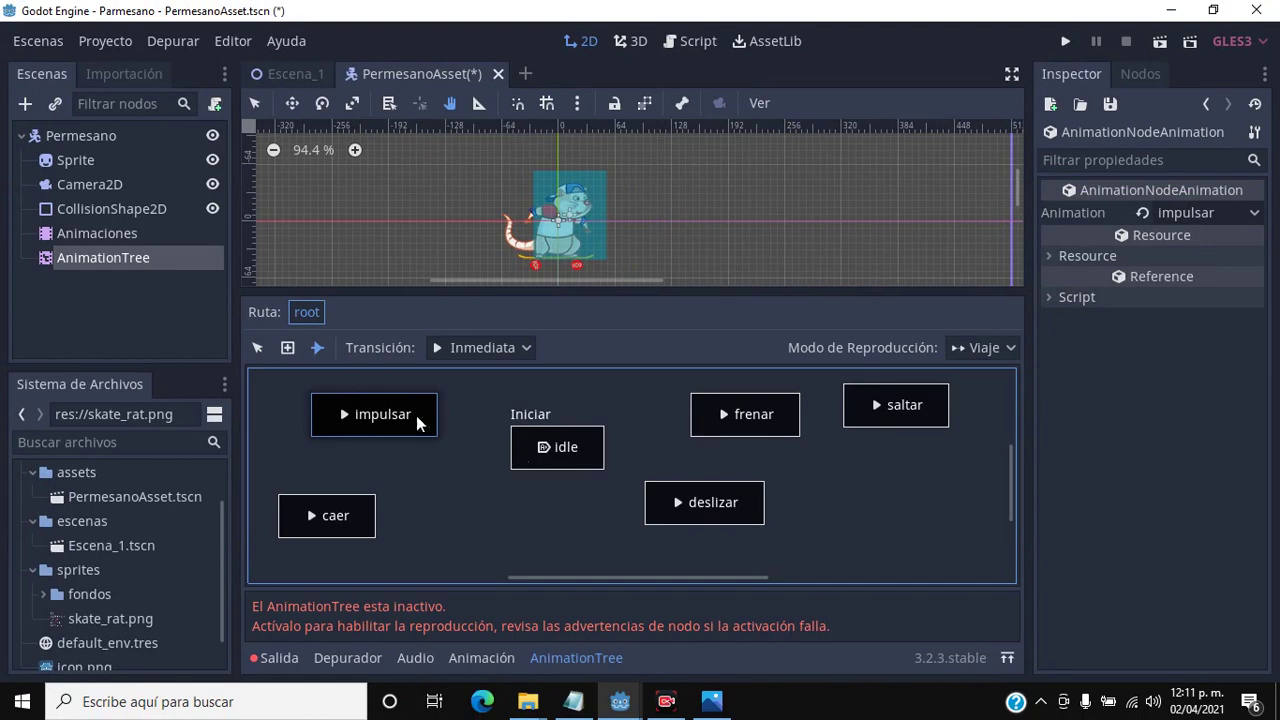
{"action": "left_click_drag", "start_coordinate": [516, 455], "coordinate": [417, 423]}
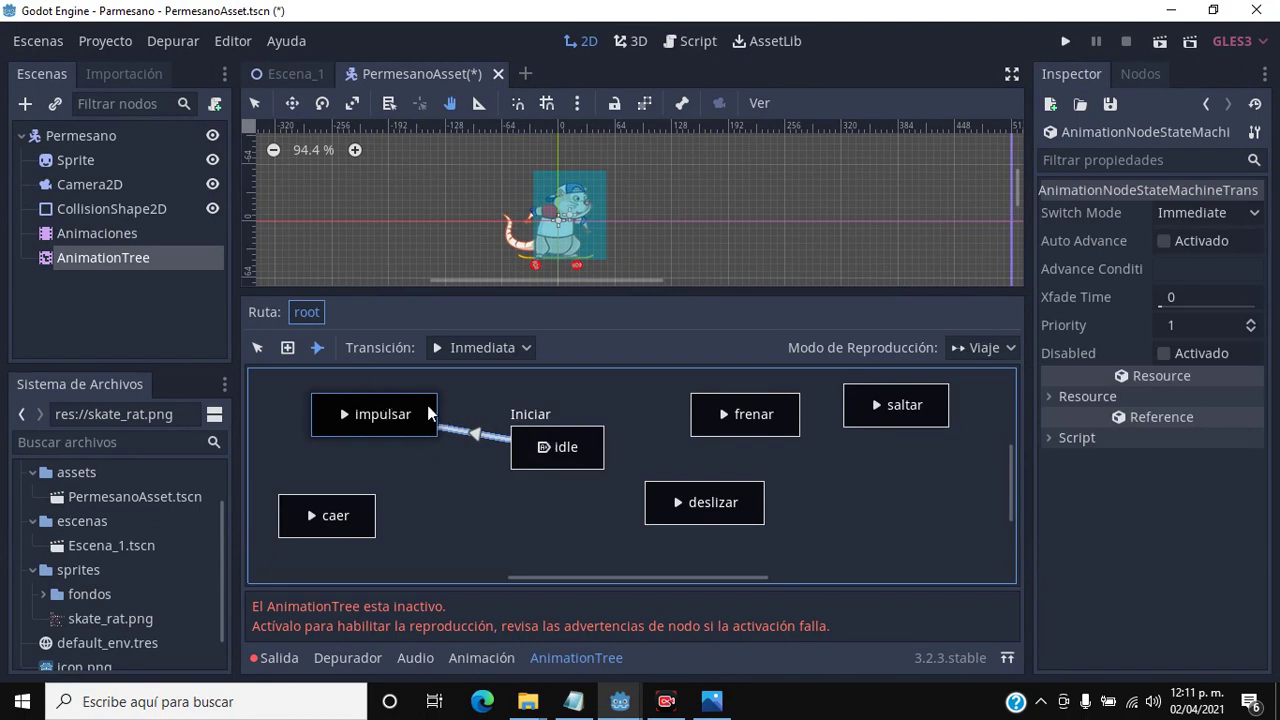
{"action": "left_click_drag", "start_coordinate": [483, 425], "coordinate": [545, 452]}
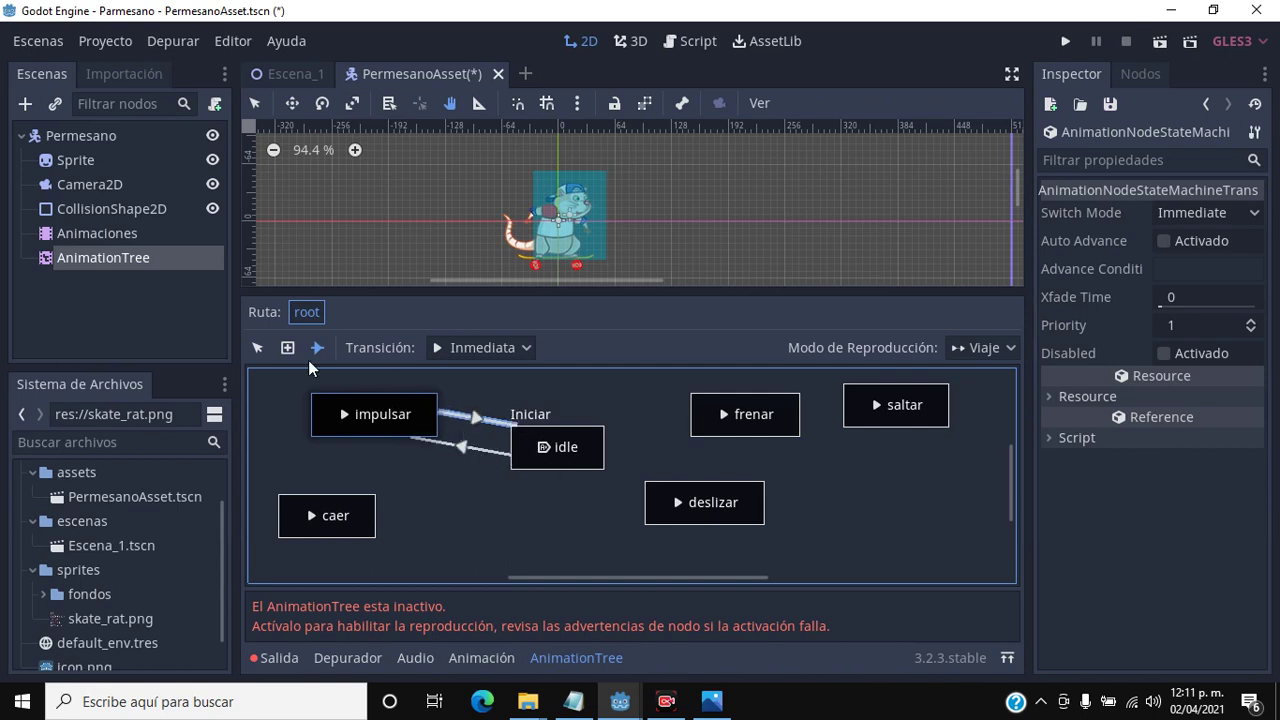
Examine the properties of both transitions between the idle and impulsar states
{"action": "left_click", "coordinate": [259, 348]}
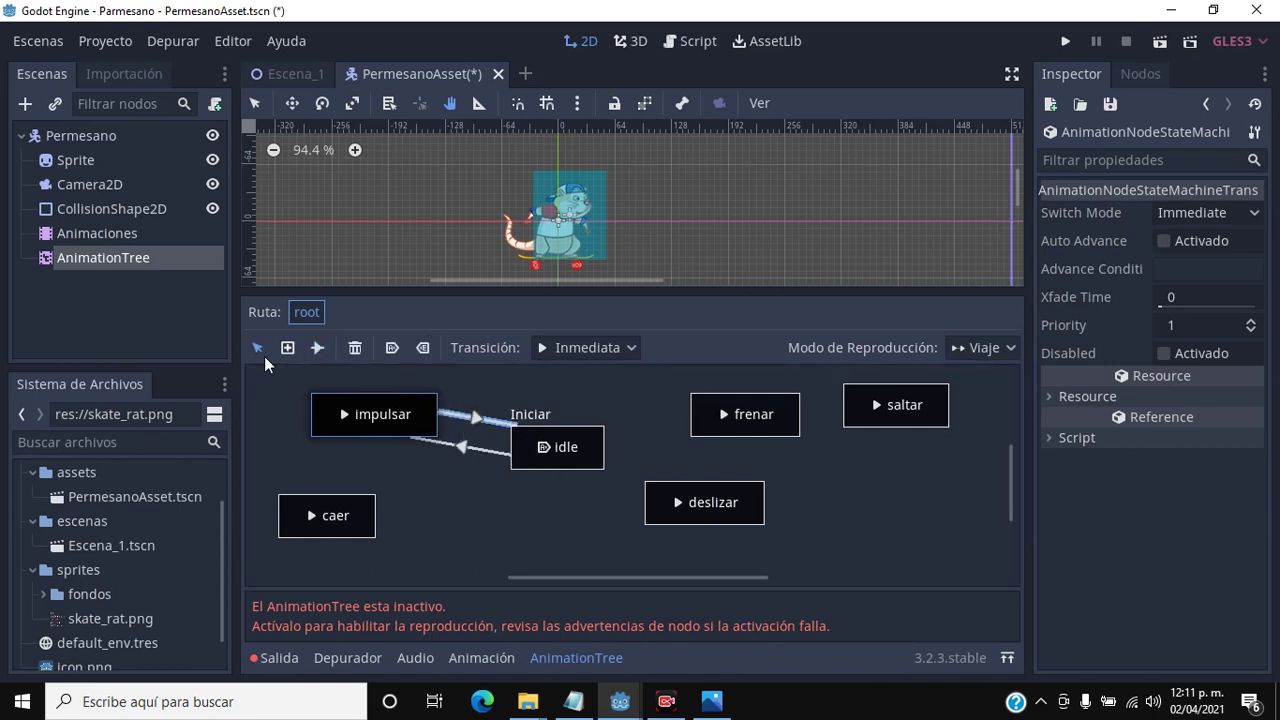
{"action": "left_click", "coordinate": [471, 447]}
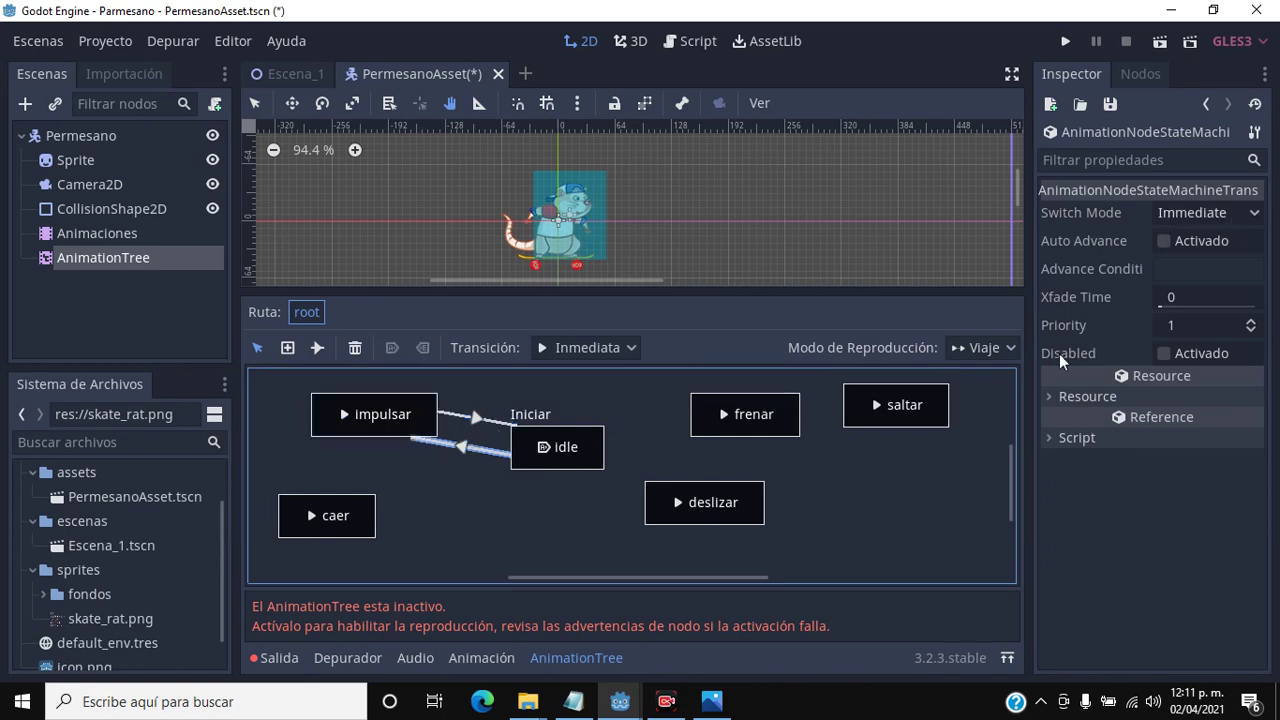
{"action": "left_click", "coordinate": [493, 419]}
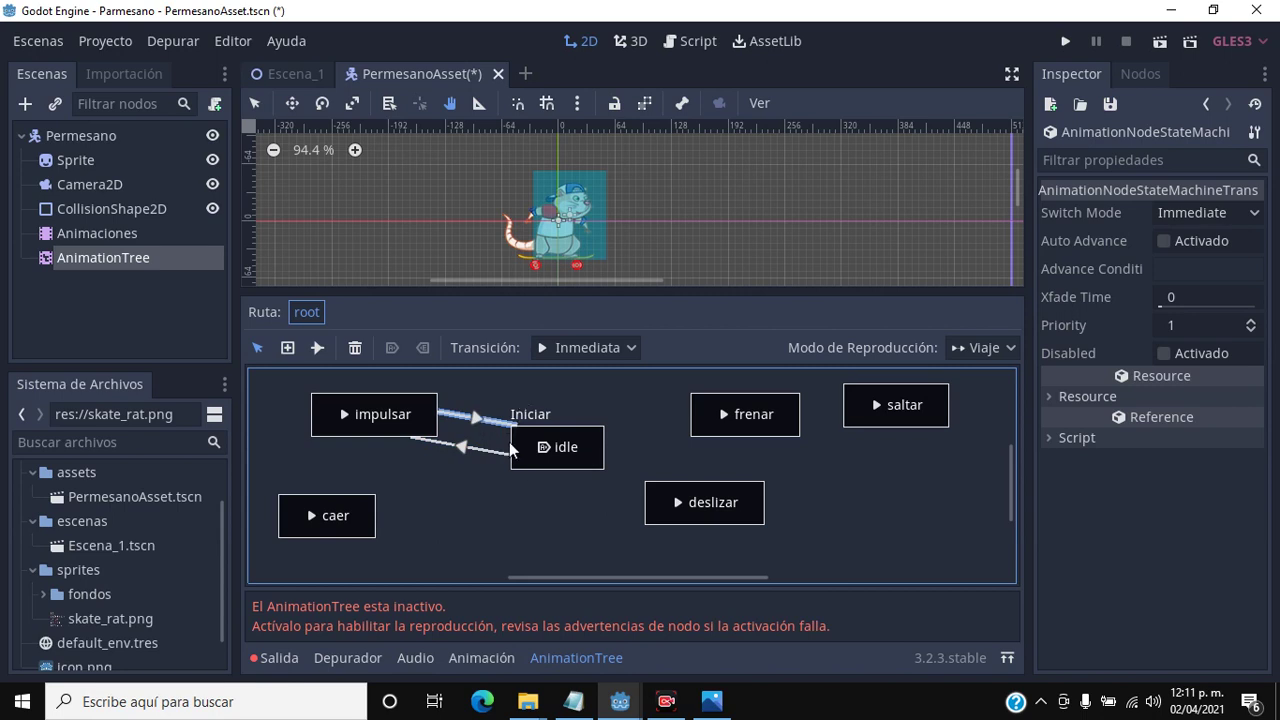
{"action": "left_click", "coordinate": [557, 432]}
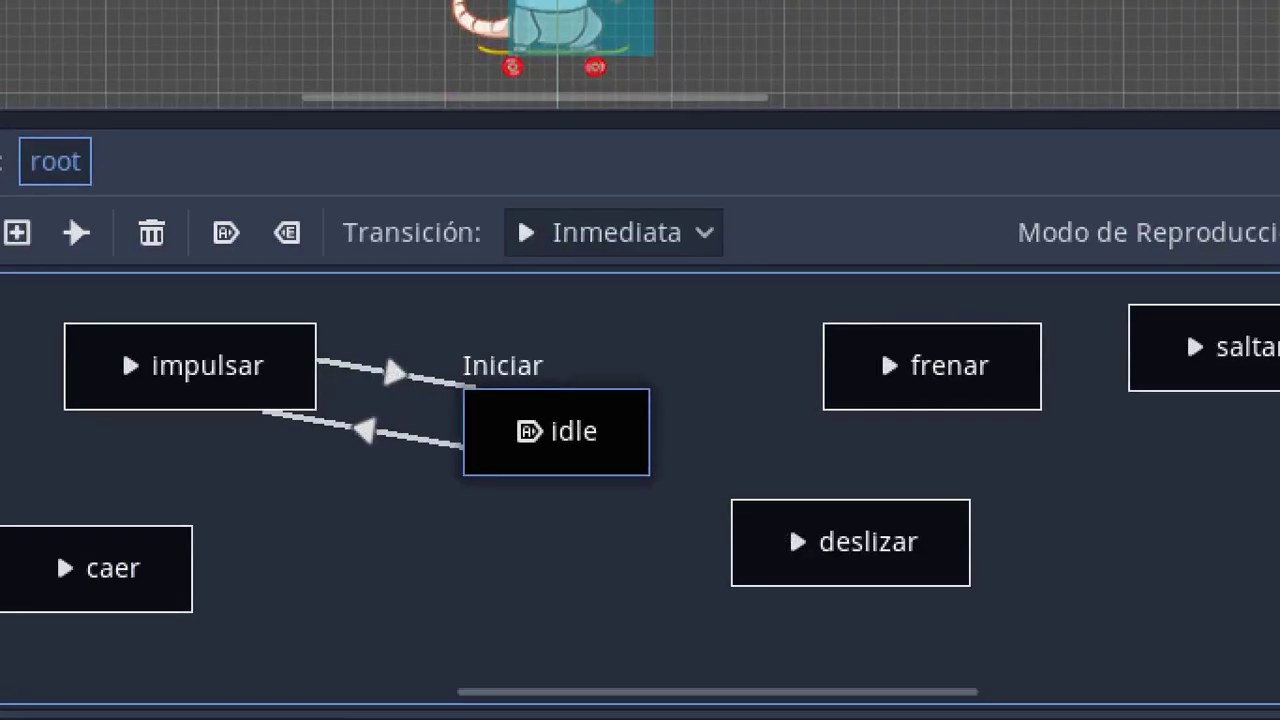
{"action": "left_click_drag", "start_coordinate": [228, 336], "coordinate": [513, 549]}
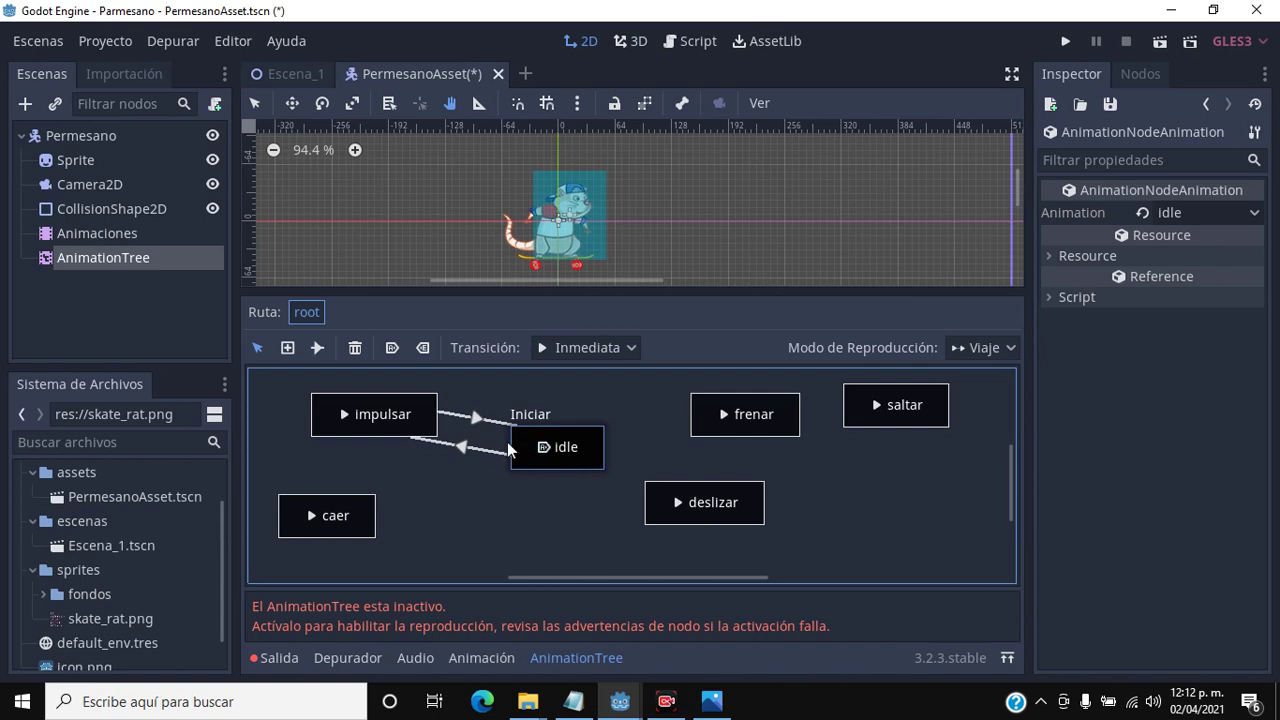
Move the caer state to the lower right of deslizar, below the saltar state
{"action": "left_click", "coordinate": [301, 500]}
{"action": "left_click_drag", "start_coordinate": [298, 494], "coordinate": [502, 549]}
{"action": "left_click_drag", "start_coordinate": [793, 543], "coordinate": [785, 505]}
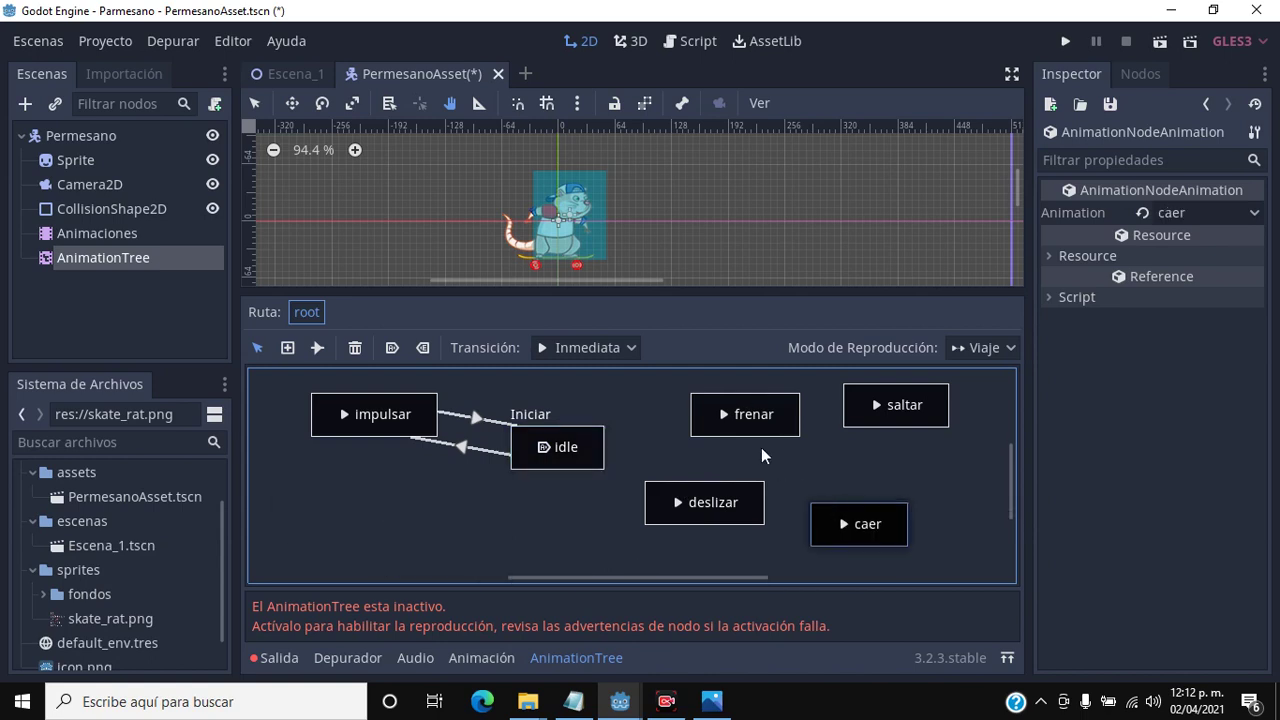
{"action": "left_click", "coordinate": [751, 412]}
{"action": "left_click", "coordinate": [744, 392]}
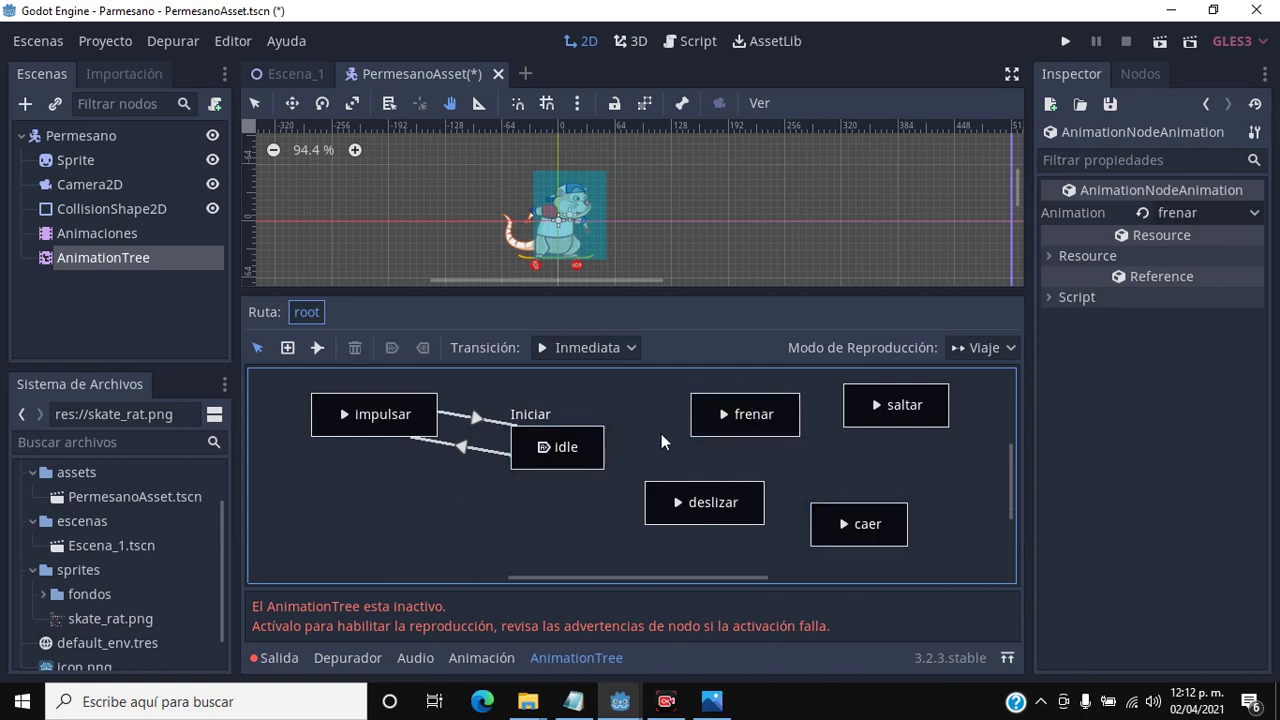
Move the frenar state to the lower left of idle and connect the two with Immediate transitions in both directions
{"action": "left_click", "coordinate": [741, 403]}
{"action": "left_click_drag", "start_coordinate": [740, 403], "coordinate": [345, 514]}
{"action": "left_click", "coordinate": [316, 348]}
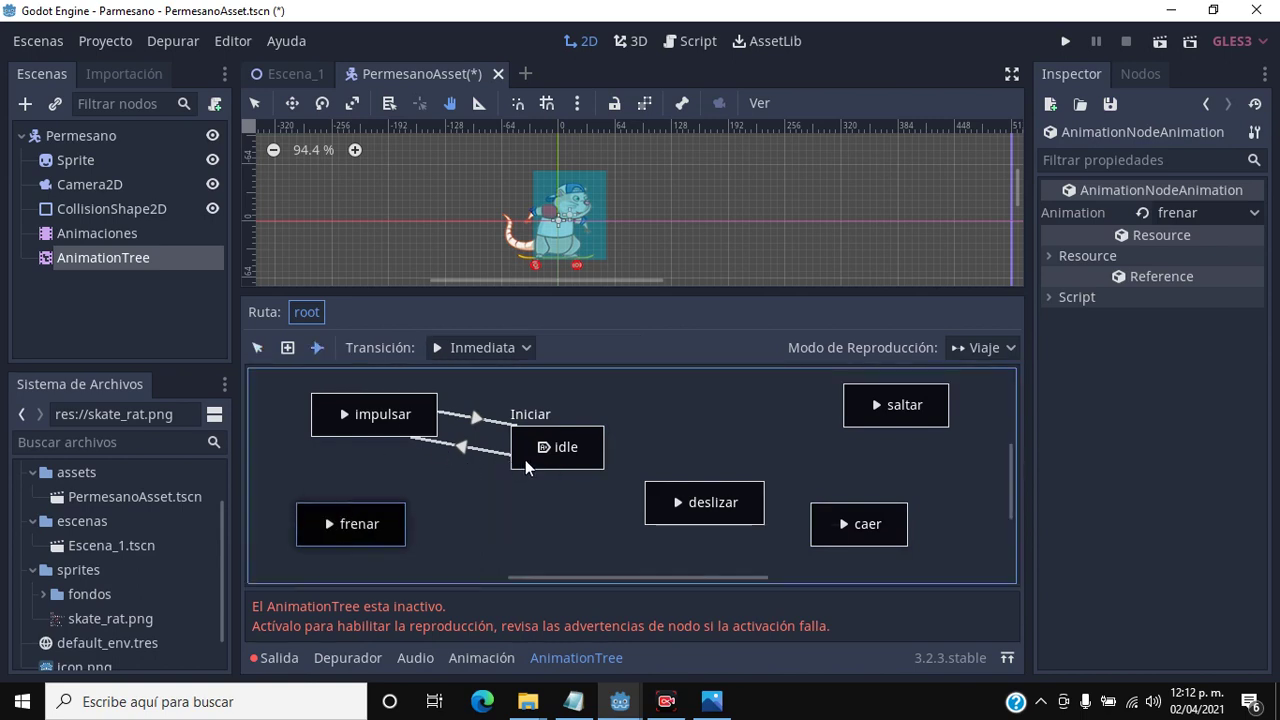
{"action": "left_click_drag", "start_coordinate": [525, 460], "coordinate": [549, 469]}
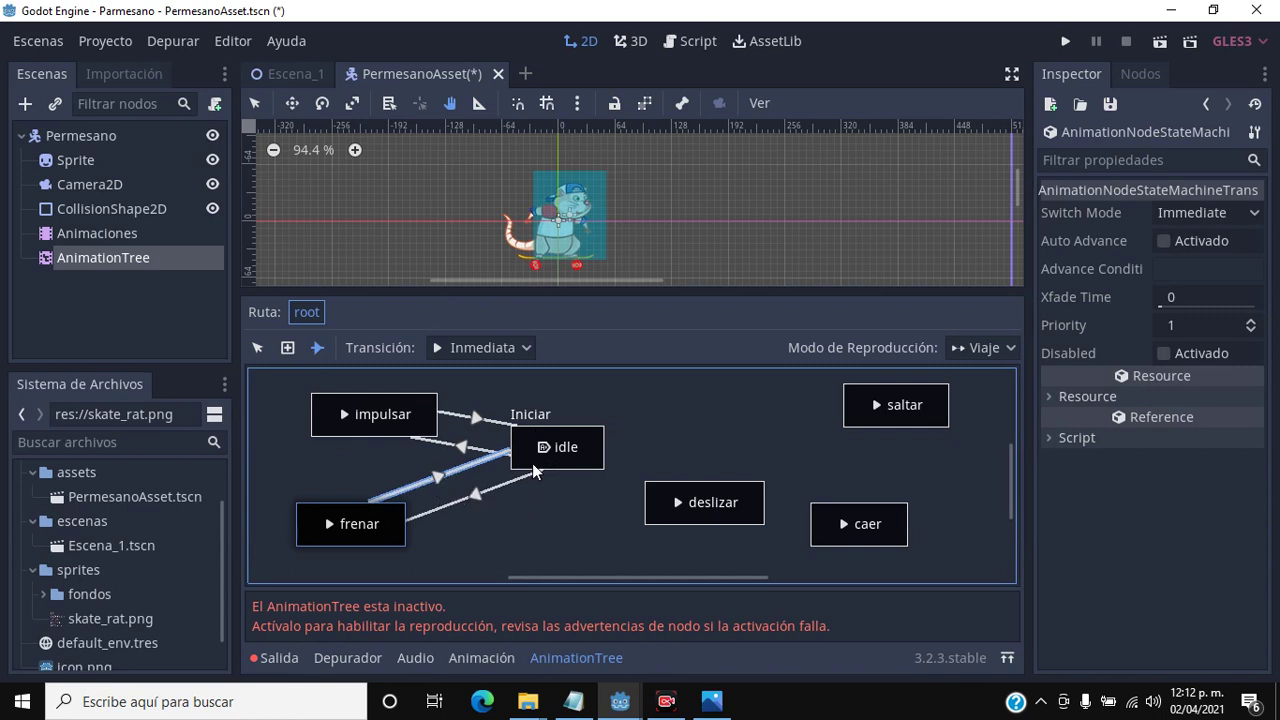
{"action": "left_click", "coordinate": [261, 345]}
Examine the idle, frenar and impulsar states and the properties of the transition from idle to frenar
{"action": "left_click", "coordinate": [543, 457]}
{"action": "left_click", "coordinate": [382, 525]}
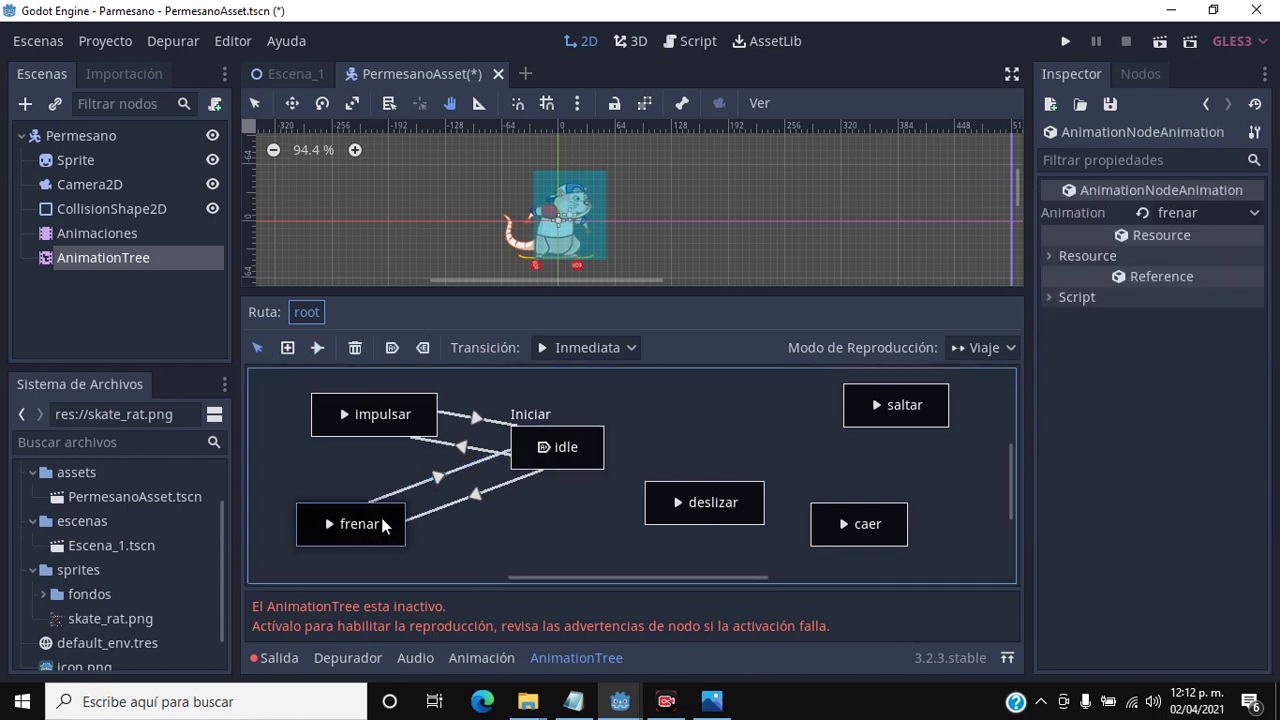
{"action": "left_click", "coordinate": [452, 502]}
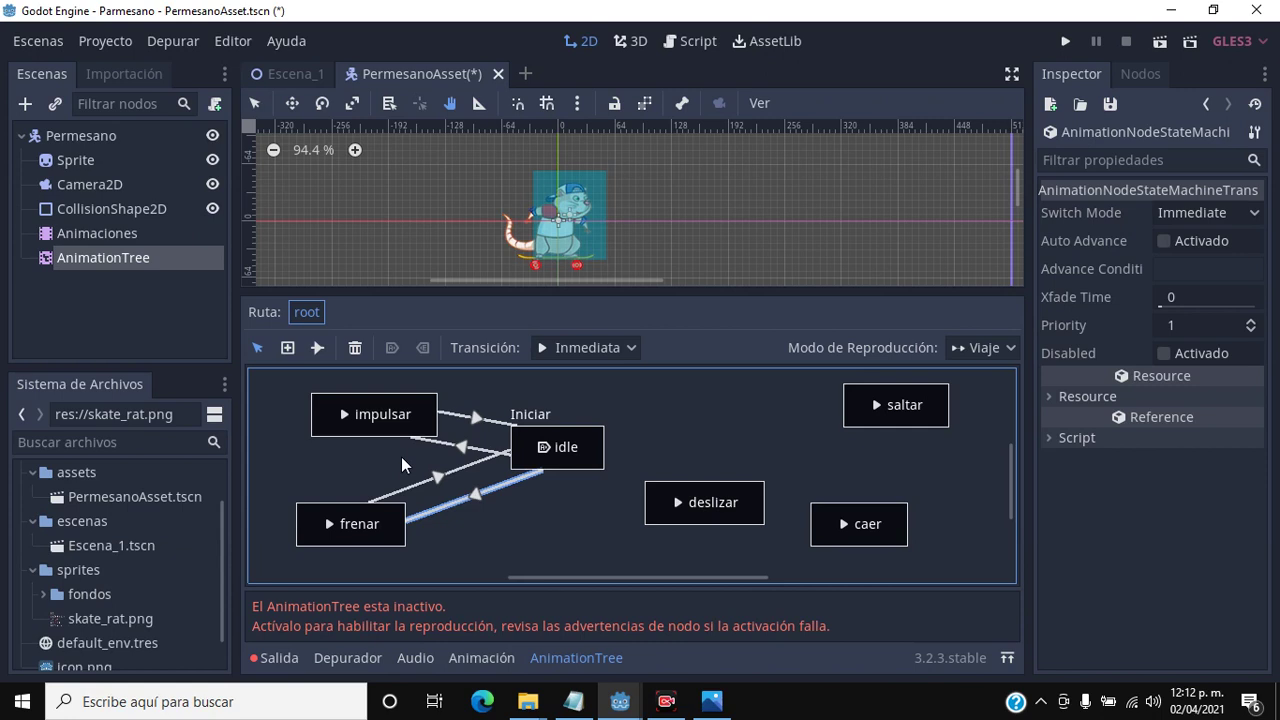
{"action": "left_click", "coordinate": [377, 395]}
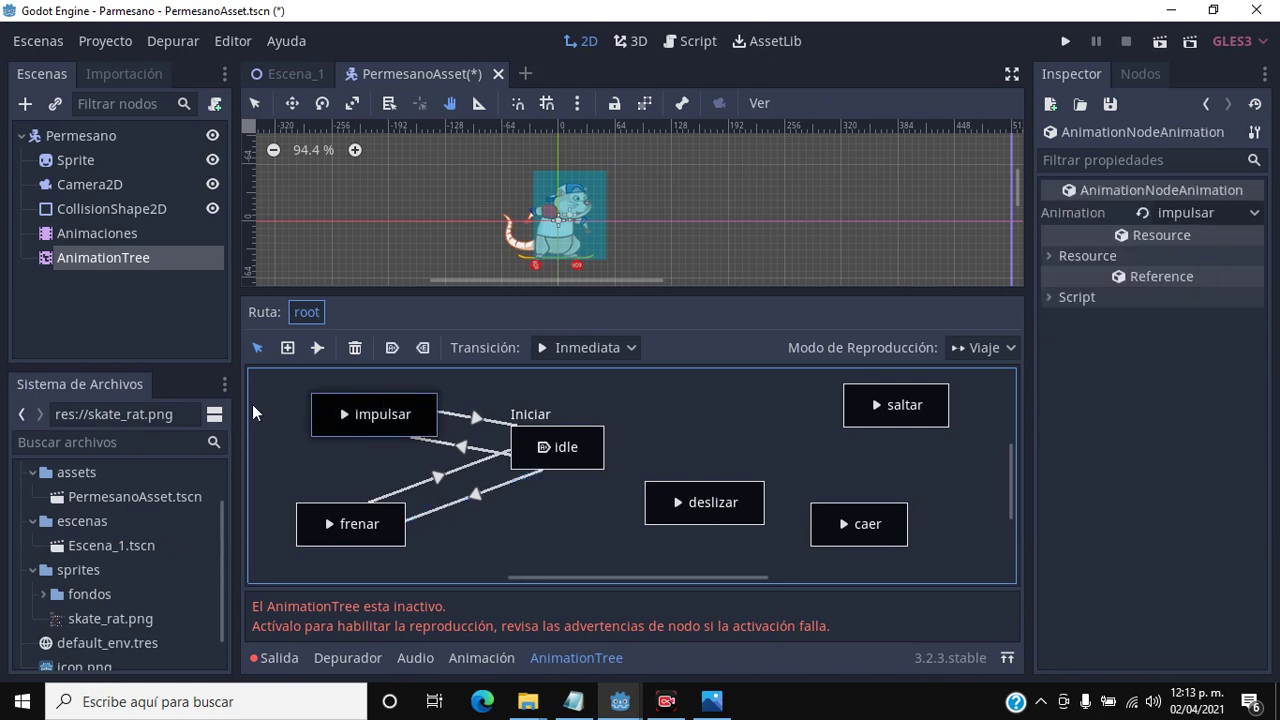
{"action": "left_click", "coordinate": [403, 516]}
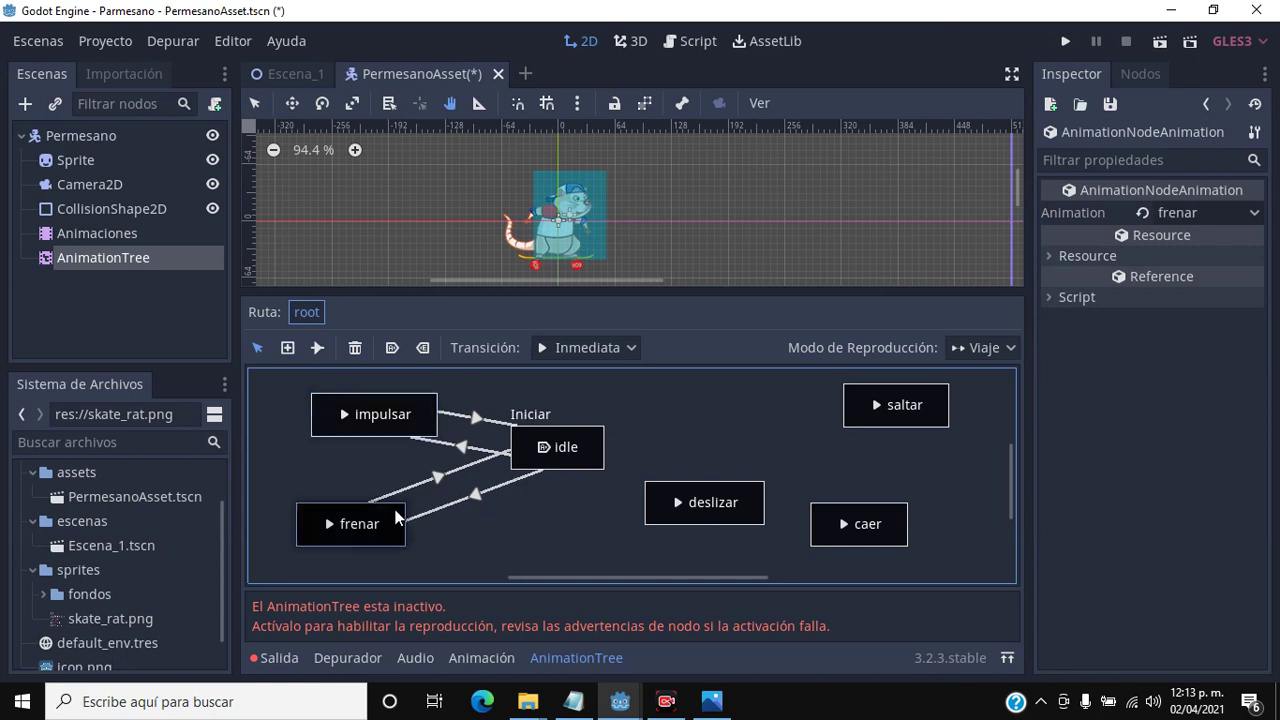
Review the frenar animation's frames and length in the Animaciones player
{"action": "left_click", "coordinate": [87, 234]}
{"action": "left_click", "coordinate": [620, 425]}
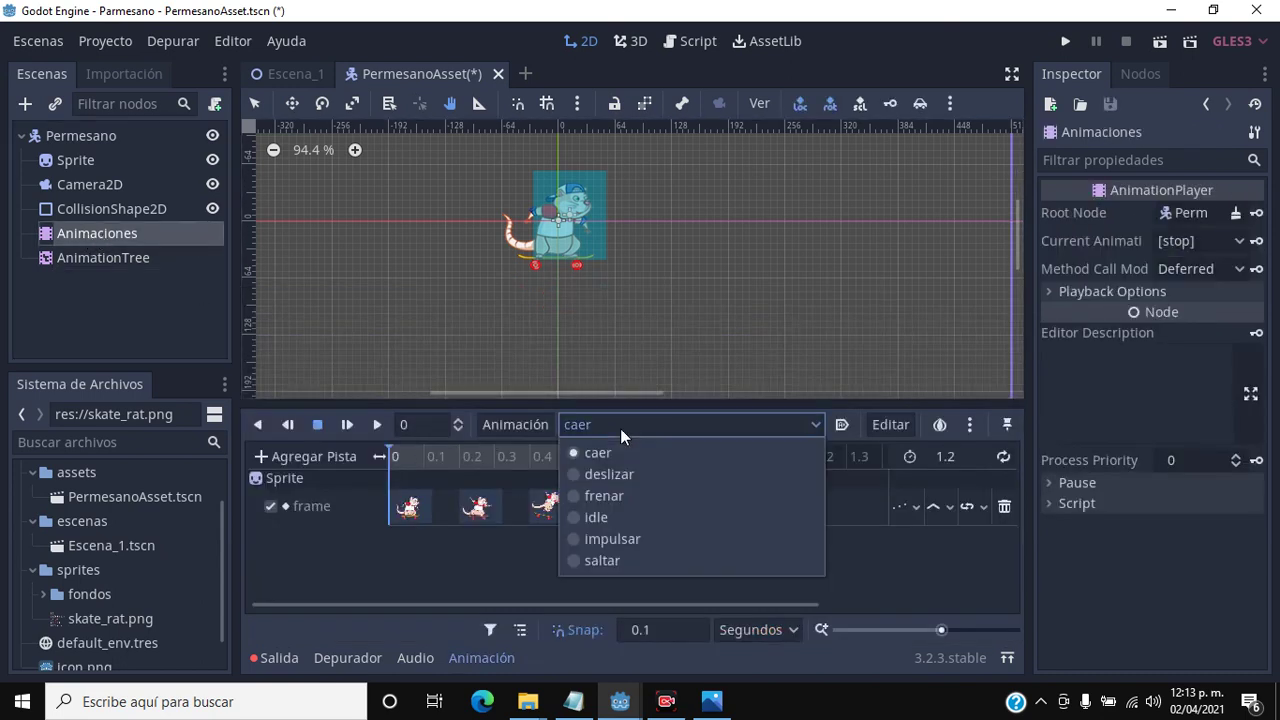
{"action": "left_click", "coordinate": [605, 496]}
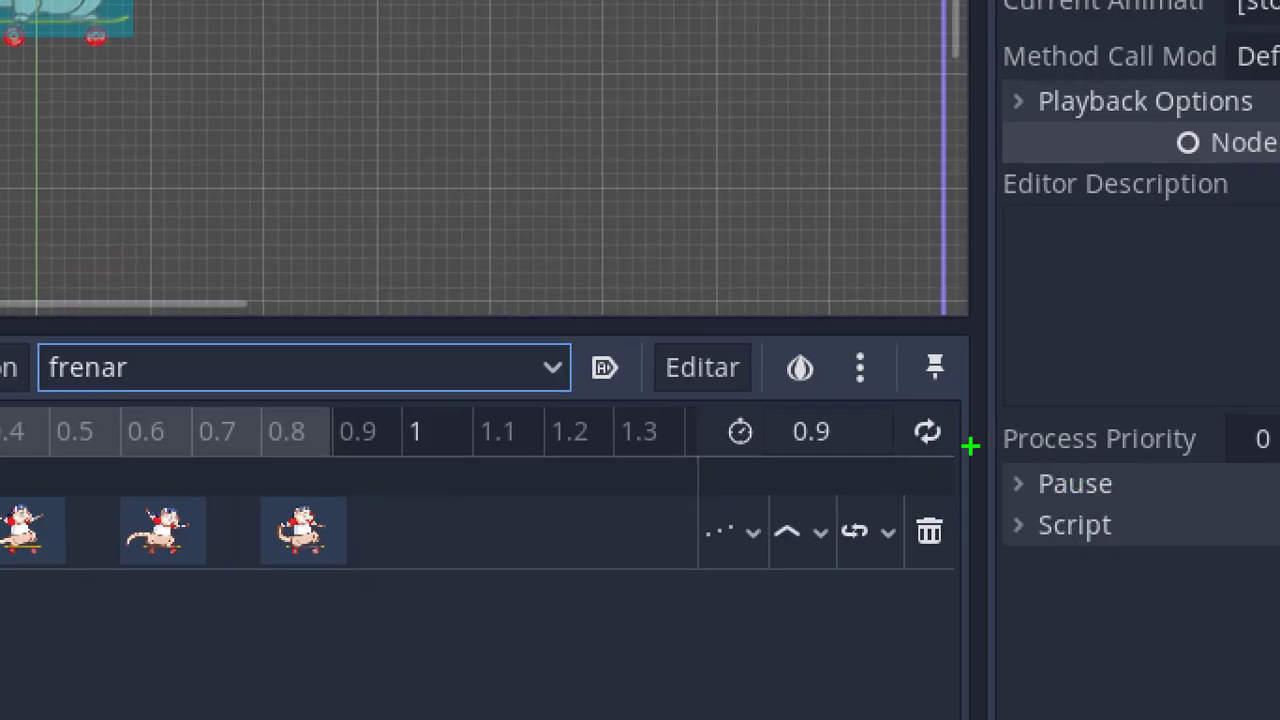
{"action": "mouse_move", "coordinate": [1007, 437]}
{"action": "left_mouse_down"}
{"action": "mouse_move", "coordinate": [962, 457]}
{"action": "mouse_move", "coordinate": [956, 410]}
{"action": "left_mouse_up"}
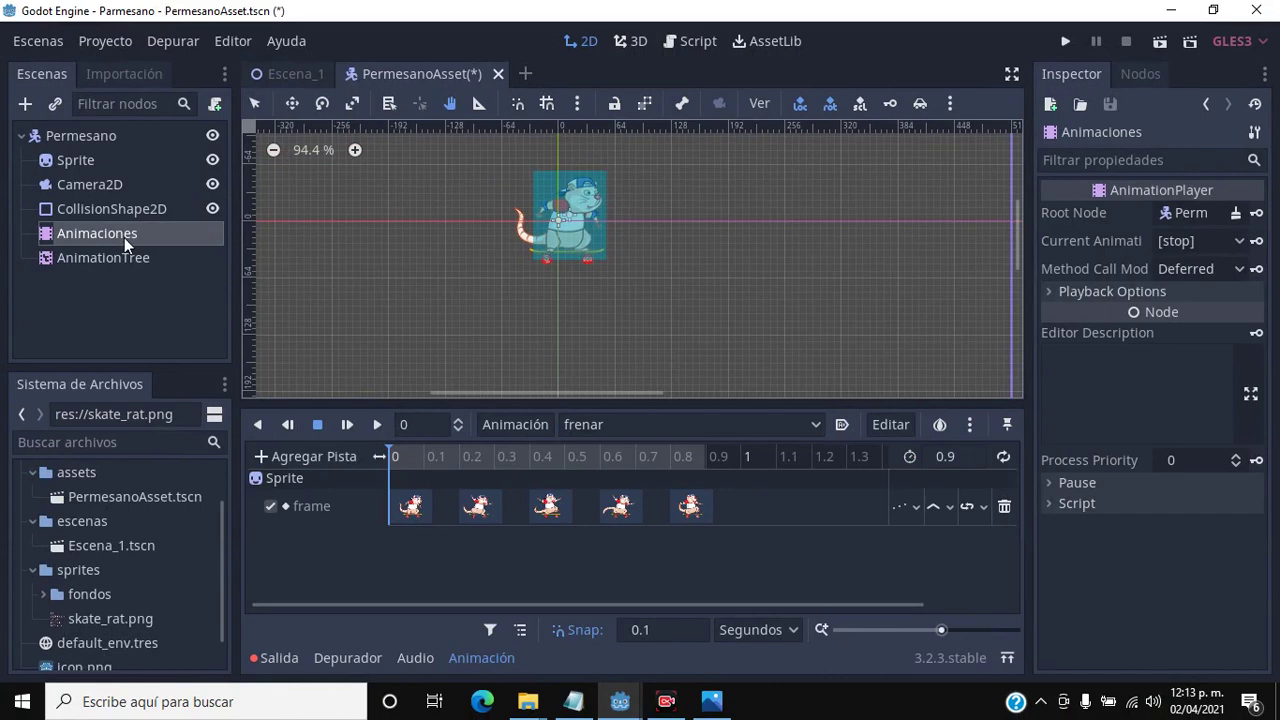
Set the Switch Mode of the AnimationTree's transition from frenar to idle to AtEnd and enable its Auto Advance
{"action": "left_click", "coordinate": [120, 262]}
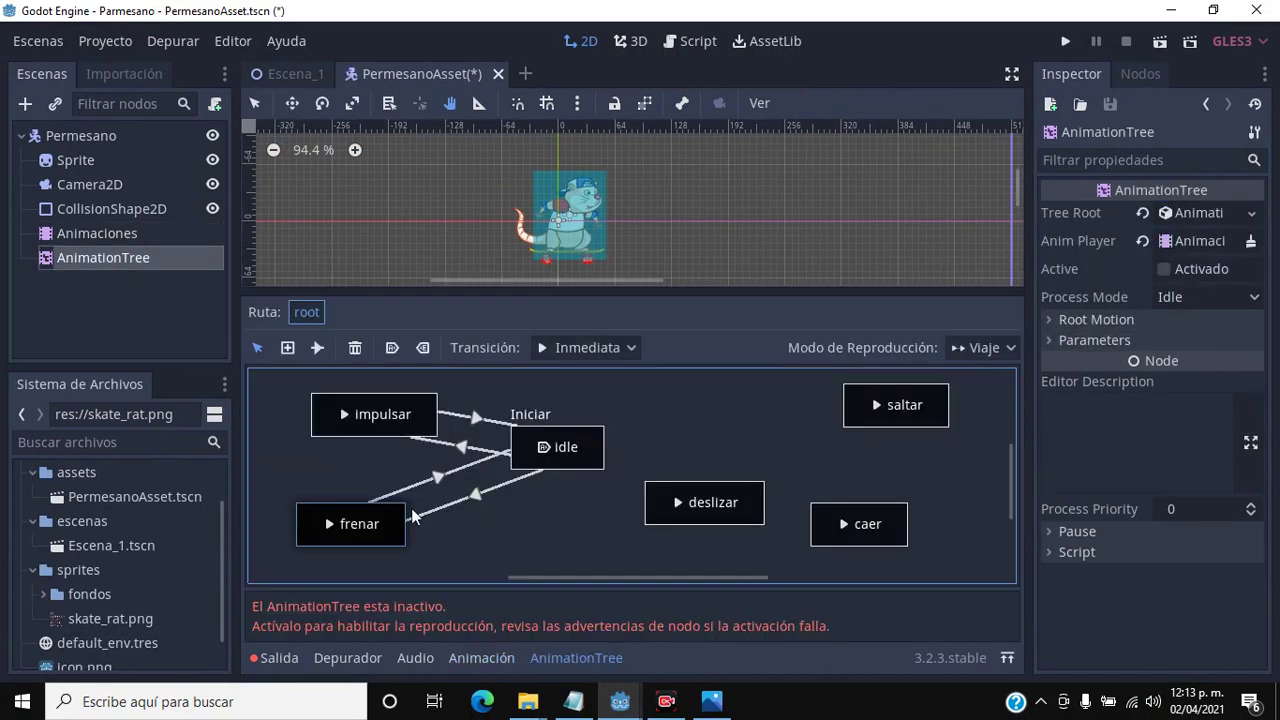
{"action": "left_click", "coordinate": [421, 483]}
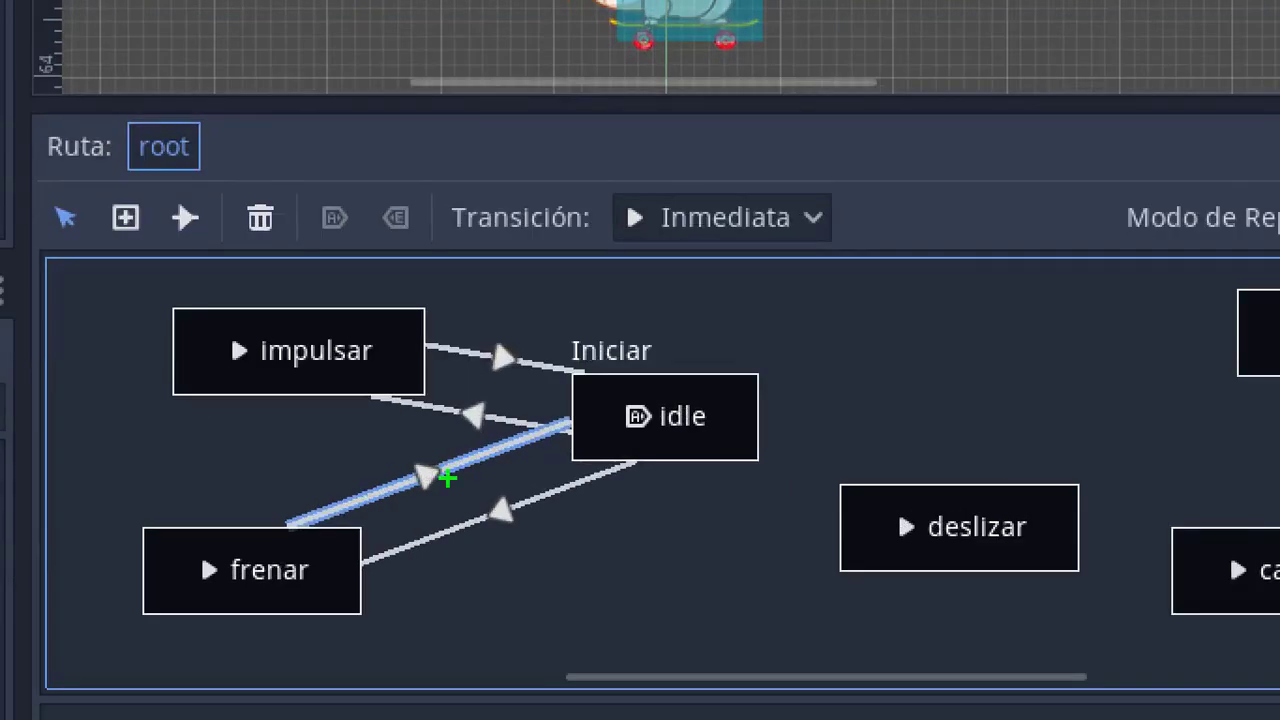
{"action": "left_click_drag", "start_coordinate": [418, 475], "coordinate": [312, 434]}
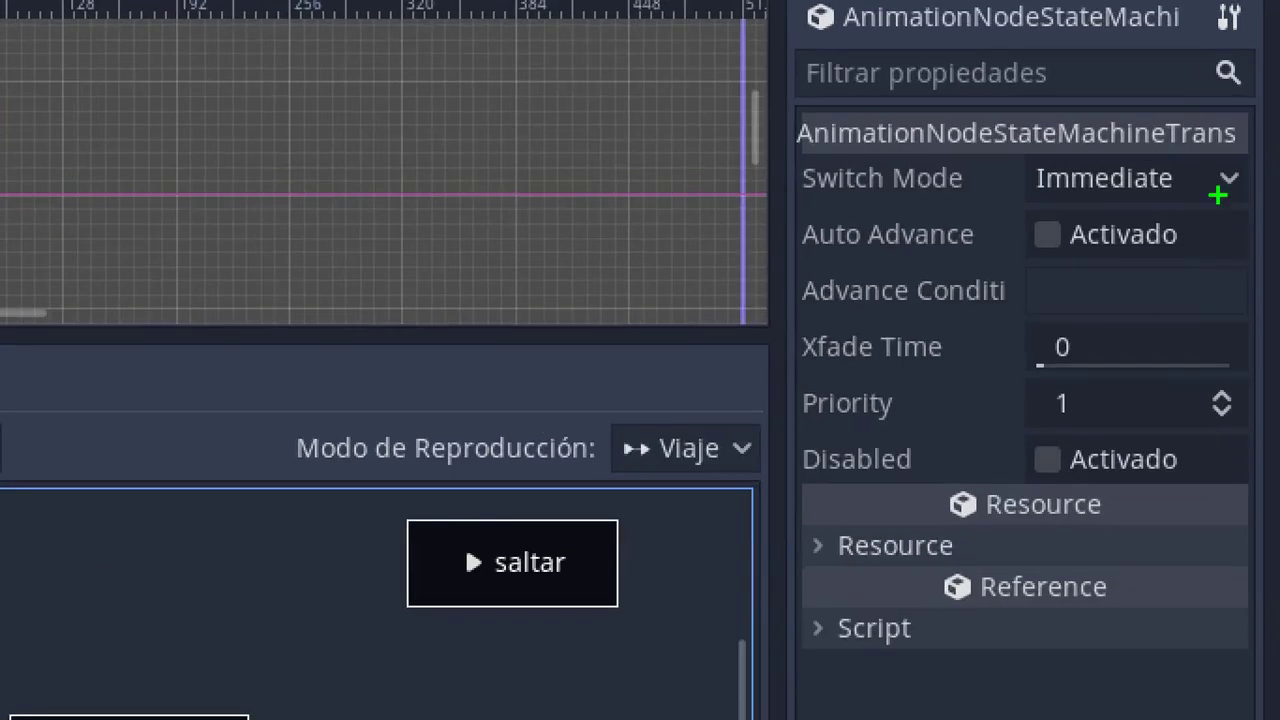
{"action": "mouse_move", "coordinate": [1177, 140]}
{"action": "left_mouse_down"}
{"action": "mouse_move", "coordinate": [1059, 133]}
{"action": "mouse_move", "coordinate": [1144, 270]}
{"action": "mouse_move", "coordinate": [1112, 117]}
{"action": "left_mouse_up"}
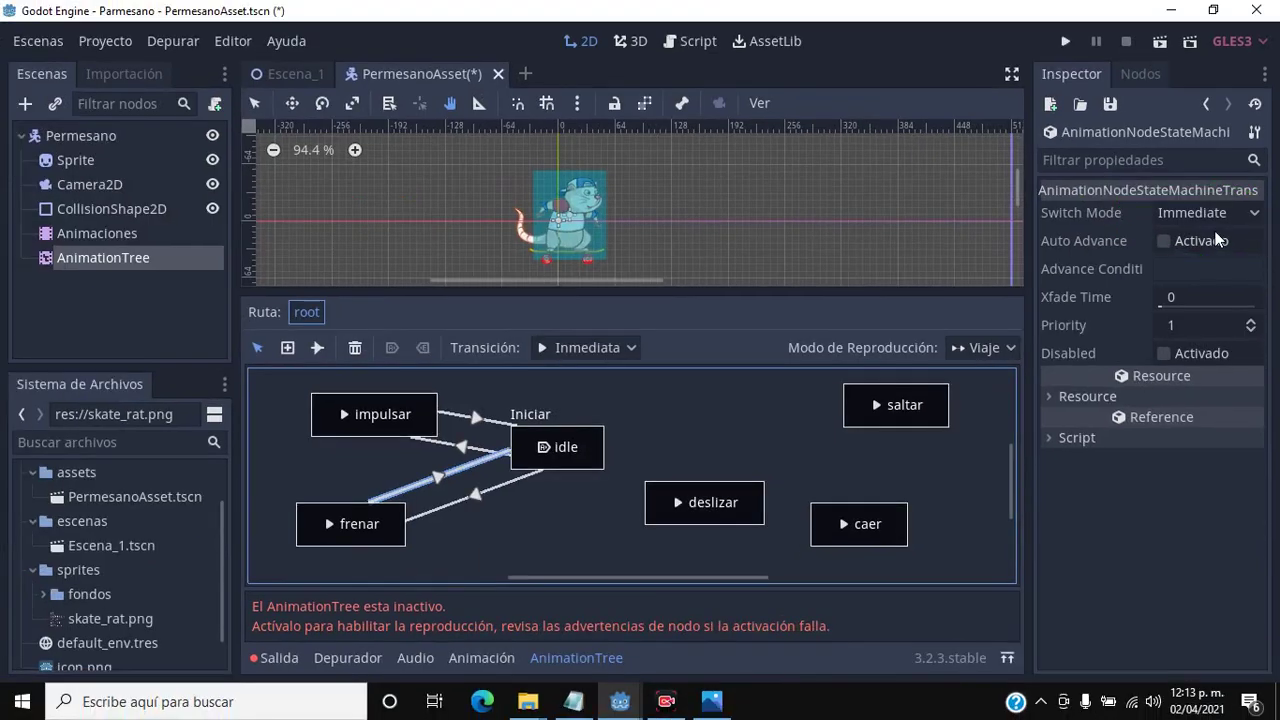
{"action": "left_click", "coordinate": [1250, 214]}
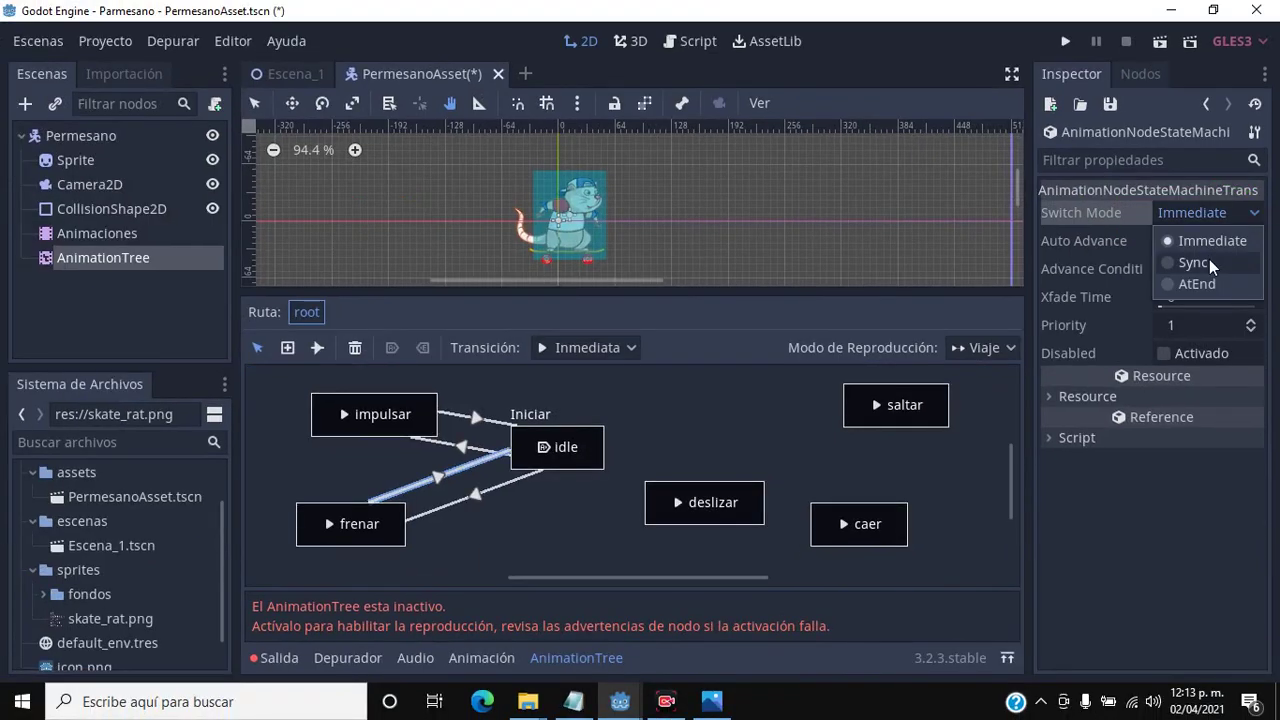
{"action": "left_click", "coordinate": [1205, 285]}
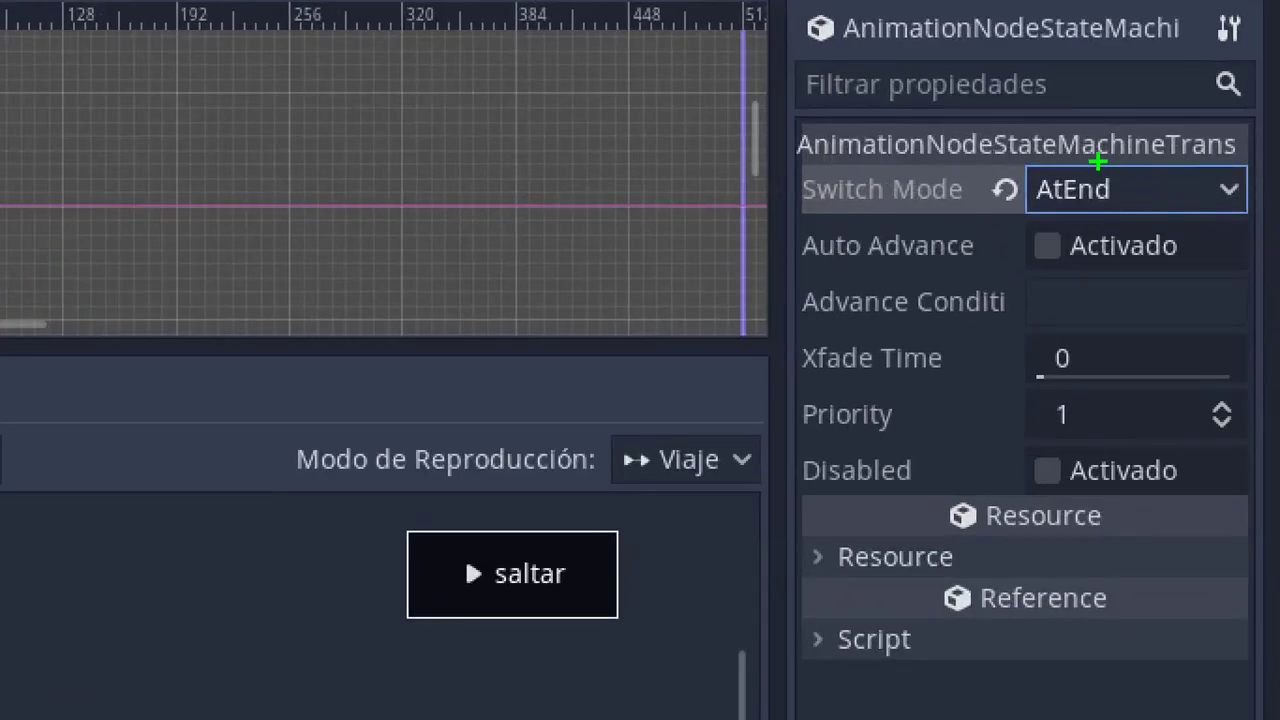
{"action": "mouse_move", "coordinate": [1098, 161]}
{"action": "left_mouse_down"}
{"action": "mouse_move", "coordinate": [1160, 142]}
{"action": "mouse_move", "coordinate": [1108, 118]}
{"action": "left_mouse_up"}
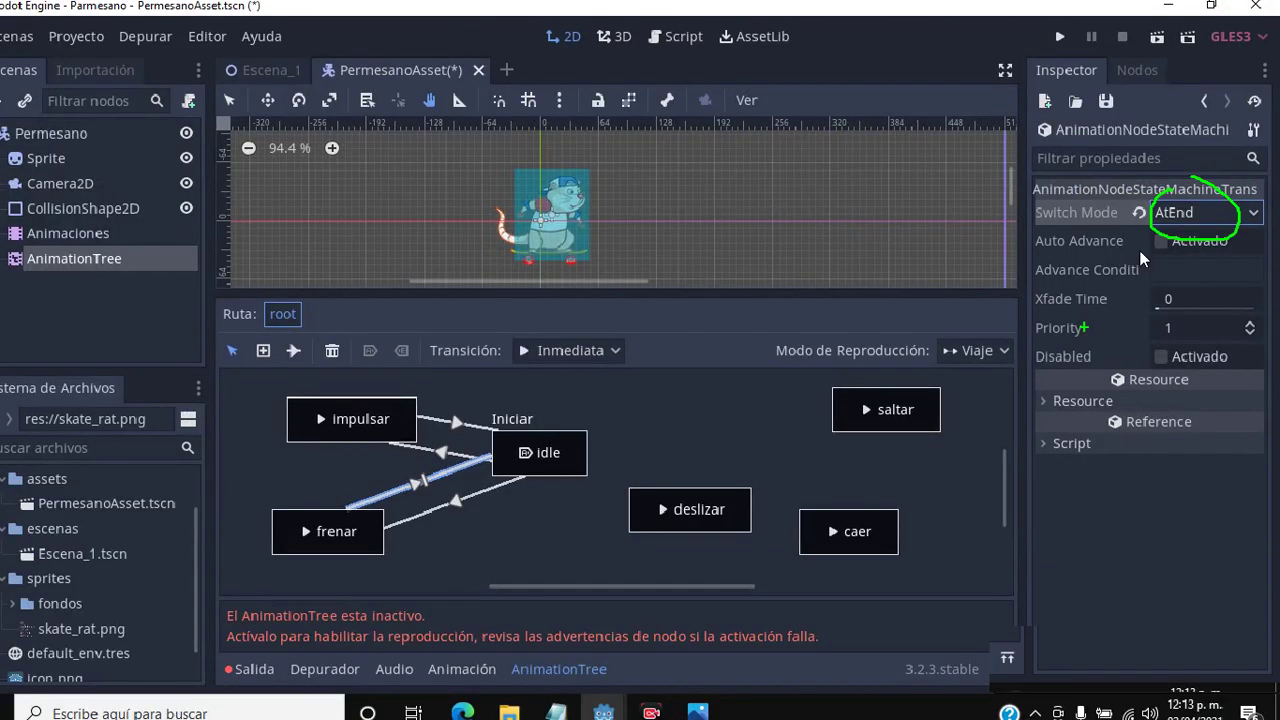
{"action": "left_click", "coordinate": [1161, 241]}
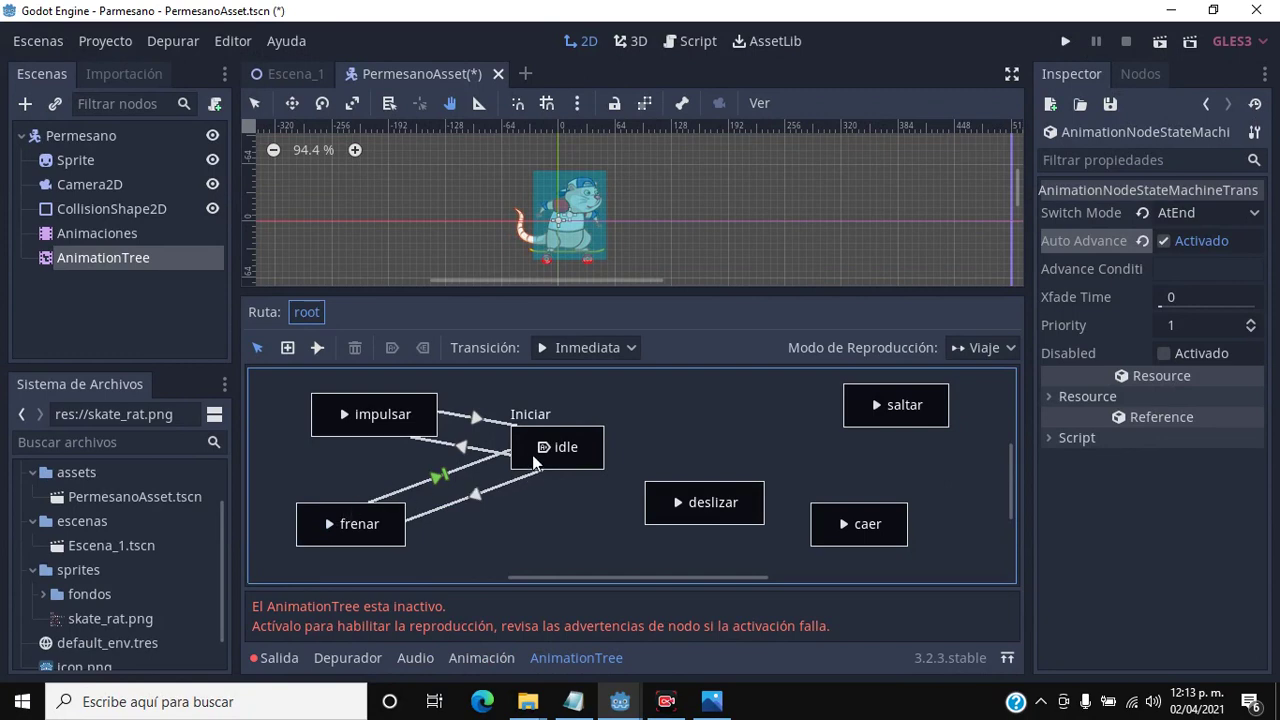
Move the impulsar state slightly up and to the right, and review the properties of the transition from frenar to idle
{"action": "left_click", "coordinate": [400, 395]}
{"action": "left_click_drag", "start_coordinate": [400, 395], "coordinate": [408, 386]}
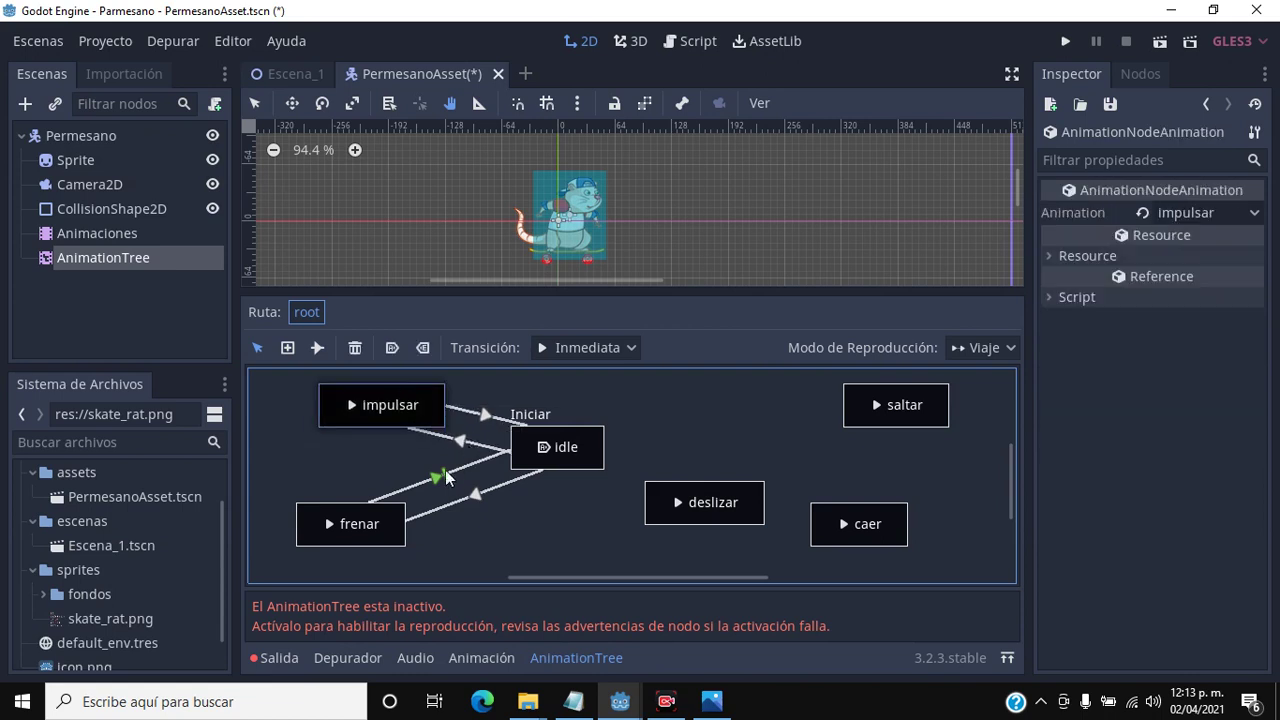
{"action": "left_click", "coordinate": [406, 490]}
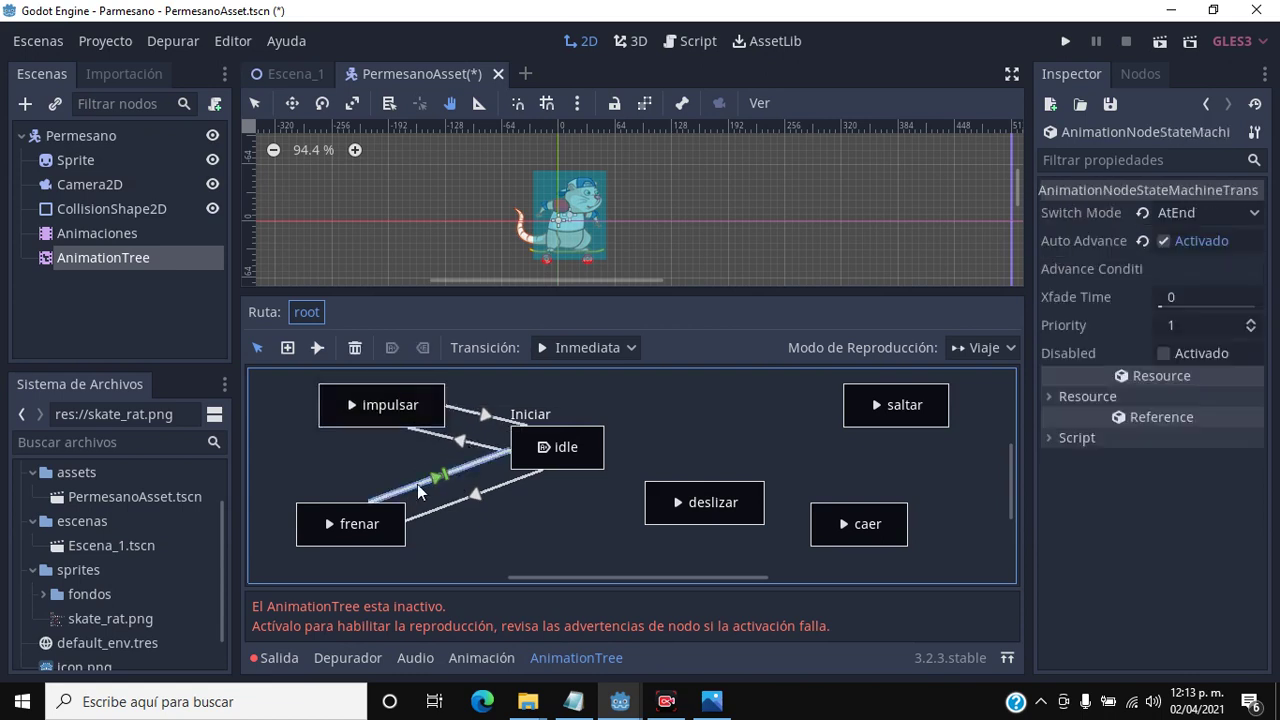
{"action": "left_click", "coordinate": [424, 397]}
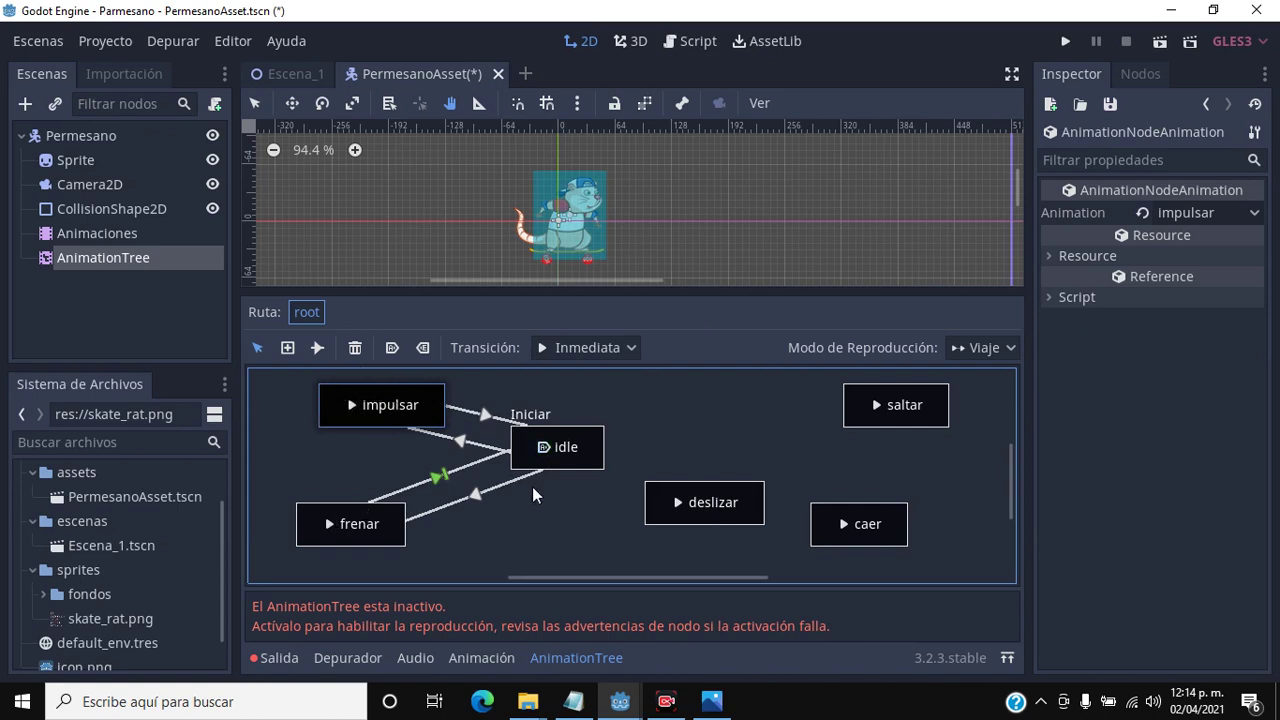
Enlarge the state machine graph area and reposition the states, with idle slightly lower and saltar above deslizar
{"action": "left_click", "coordinate": [553, 463]}
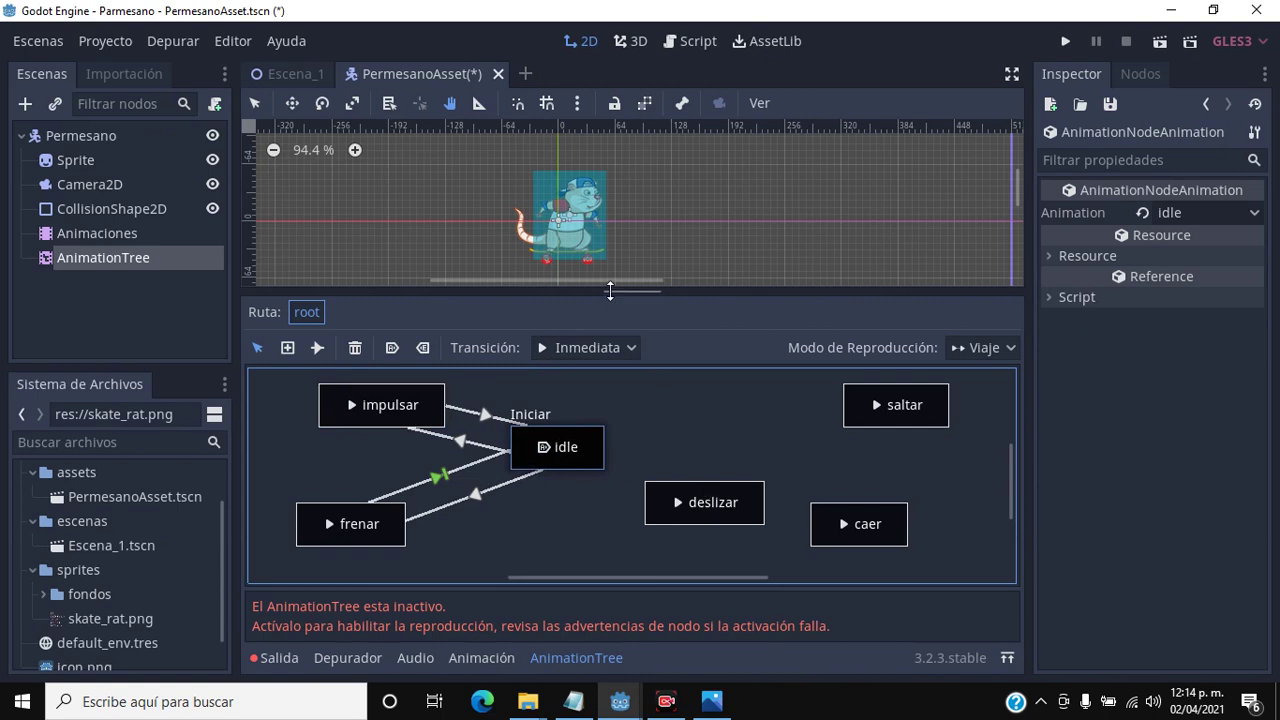
{"action": "left_click_drag", "start_coordinate": [610, 291], "coordinate": [609, 249]}
{"action": "left_click_drag", "start_coordinate": [583, 393], "coordinate": [581, 430]}
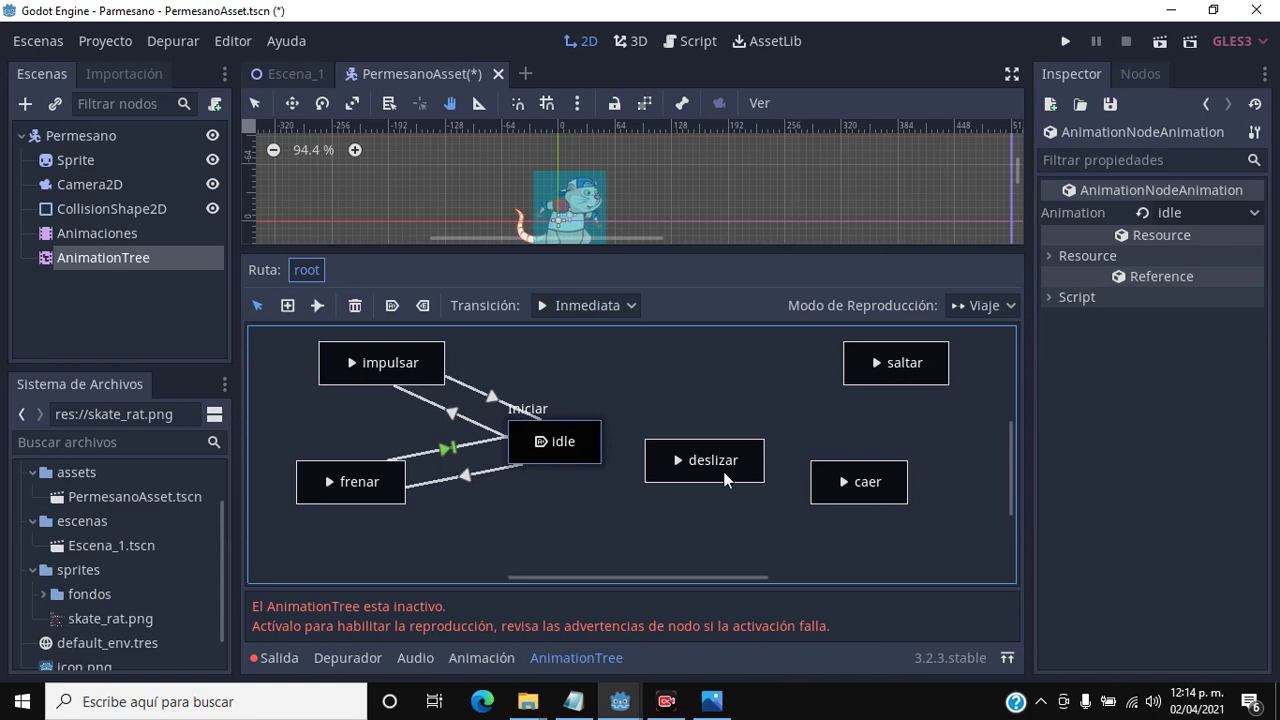
{"action": "left_click", "coordinate": [864, 383]}
{"action": "left_click_drag", "start_coordinate": [864, 390], "coordinate": [653, 390]}
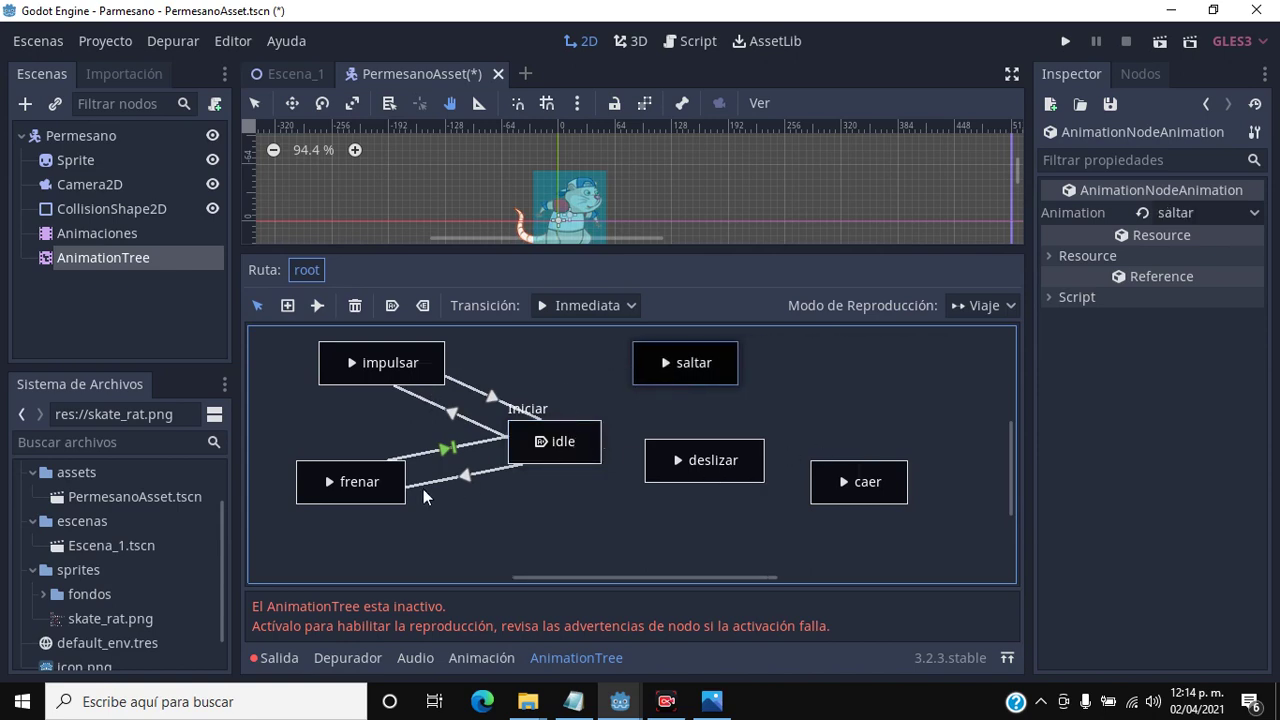